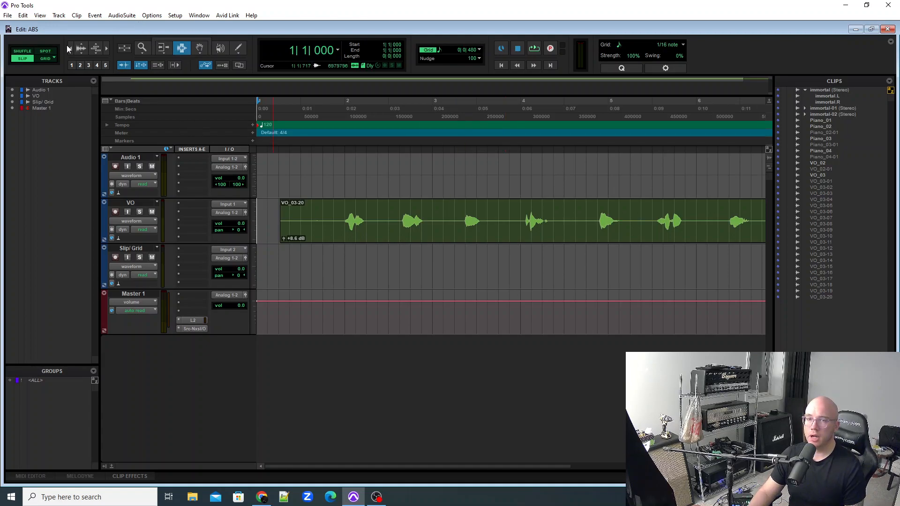
Switch to Grid mode and place the edit cursor on the 1|4|000 grid line in the VO clip.
click(45, 51)
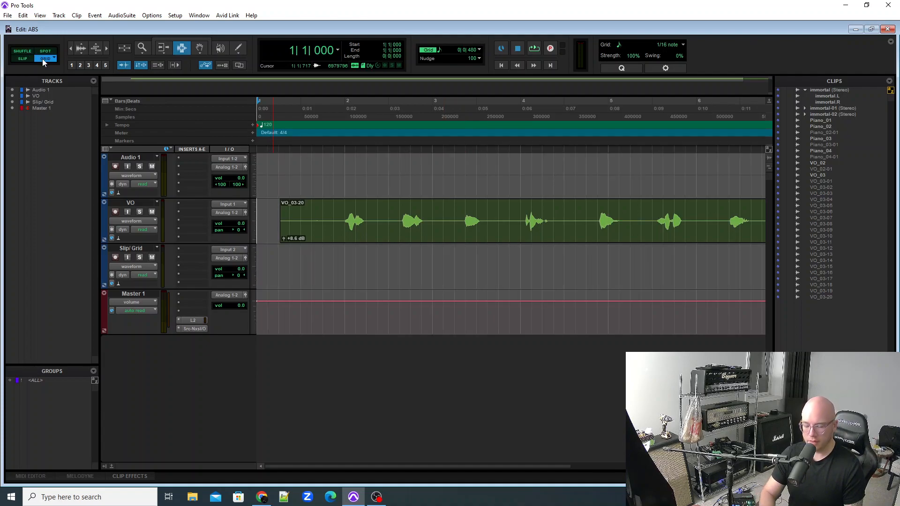
key(ctrl+equal)
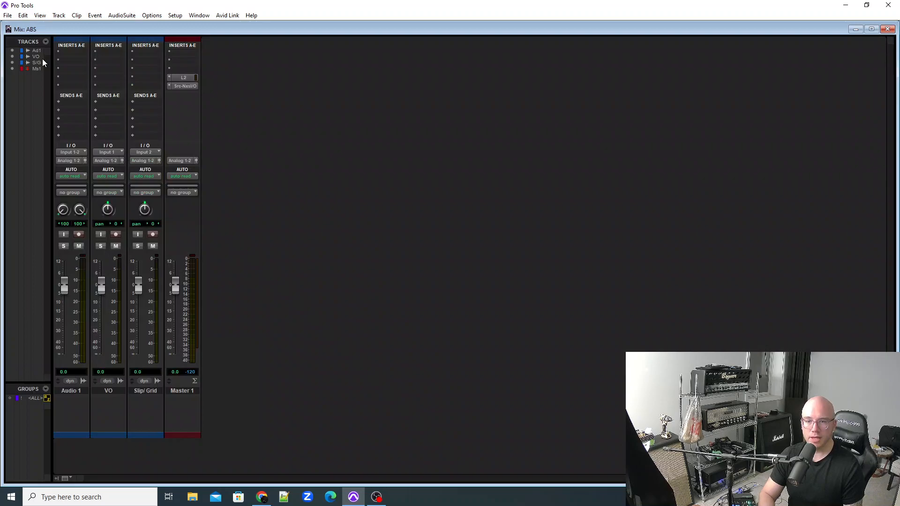
key(ctrl+equal)
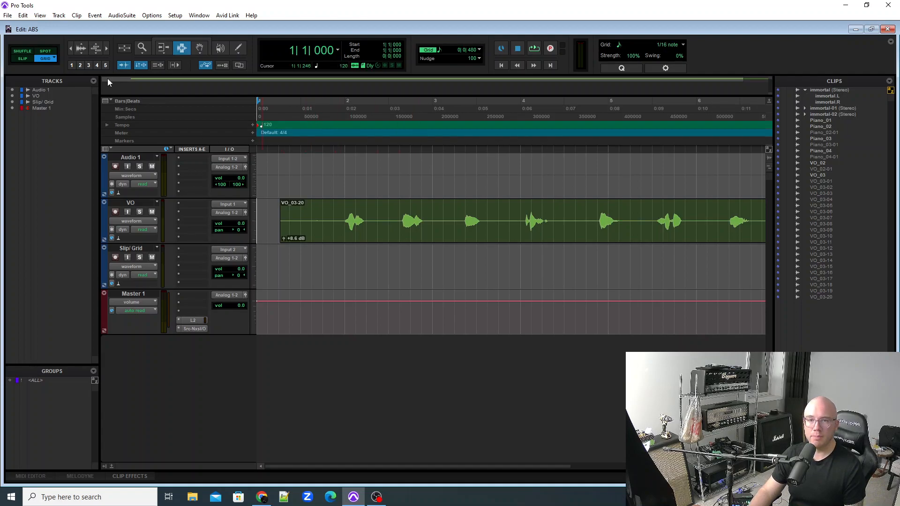
click(388, 224)
mouse_move(377, 219)
mouse_down()
mouse_move(410, 227)
mouse_move(369, 225)
mouse_up()
click(321, 226)
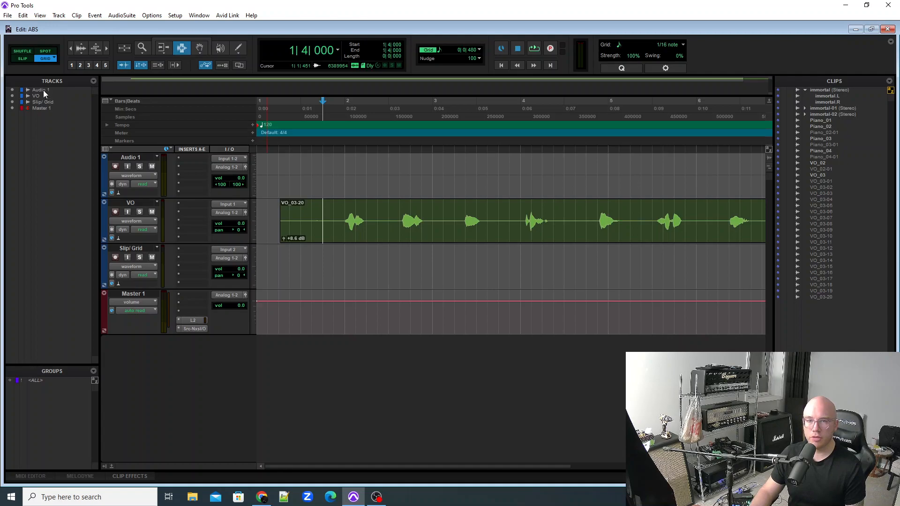
Switch to Slip mode and place the edit cursor freely just before the first word in the VO clip, at about 1|4|847.
click(23, 59)
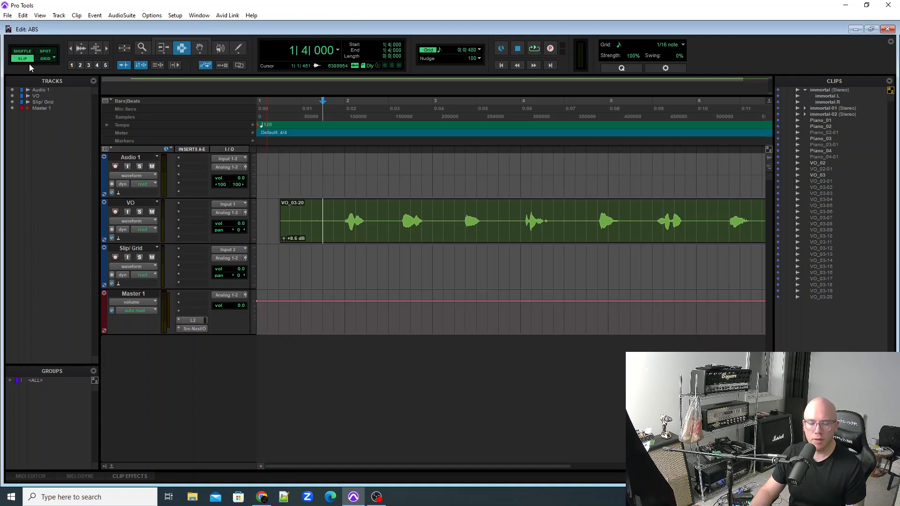
click(347, 220)
click(343, 220)
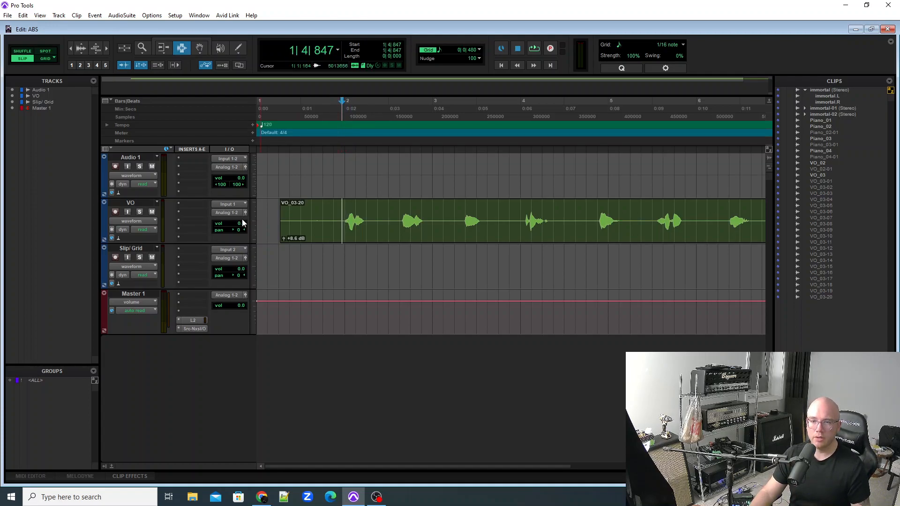
Copy the VO clip with the Grabber tool straight down onto the Slip/ Grid track at the same timeline position.
click(199, 49)
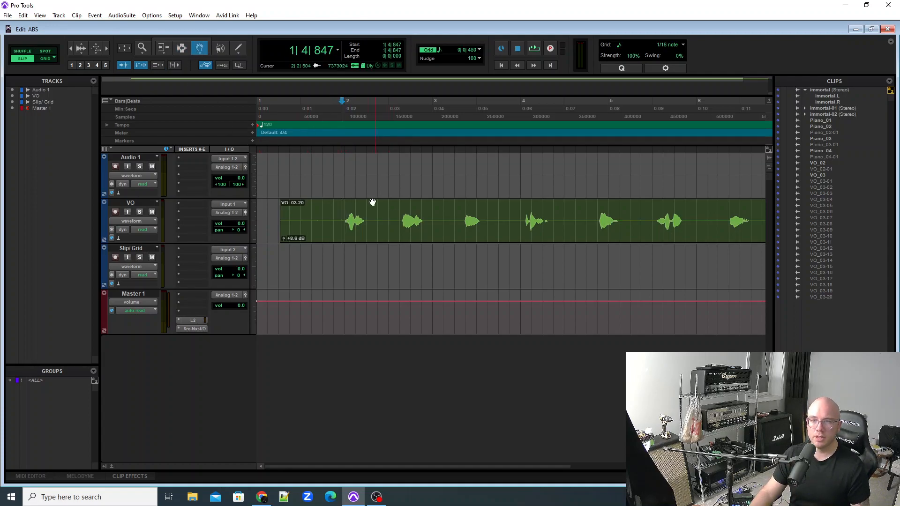
click(369, 209)
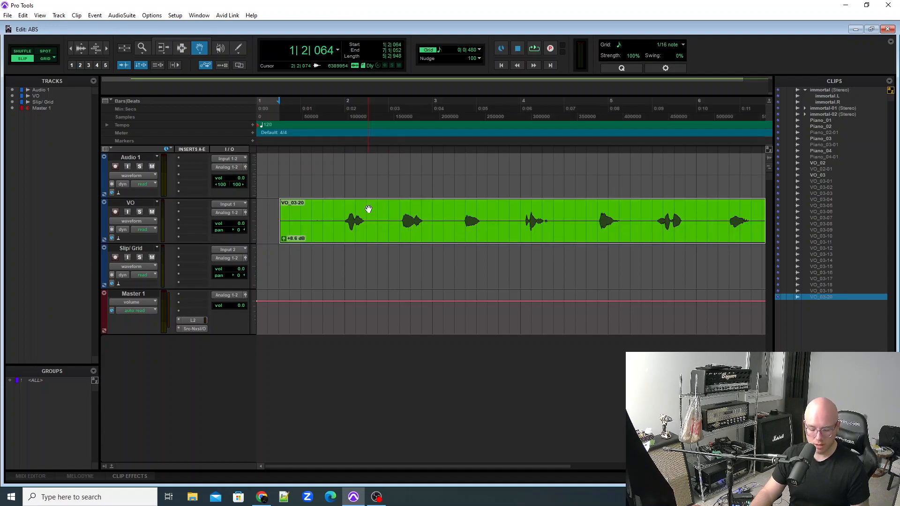
drag(368, 210, 370, 251)
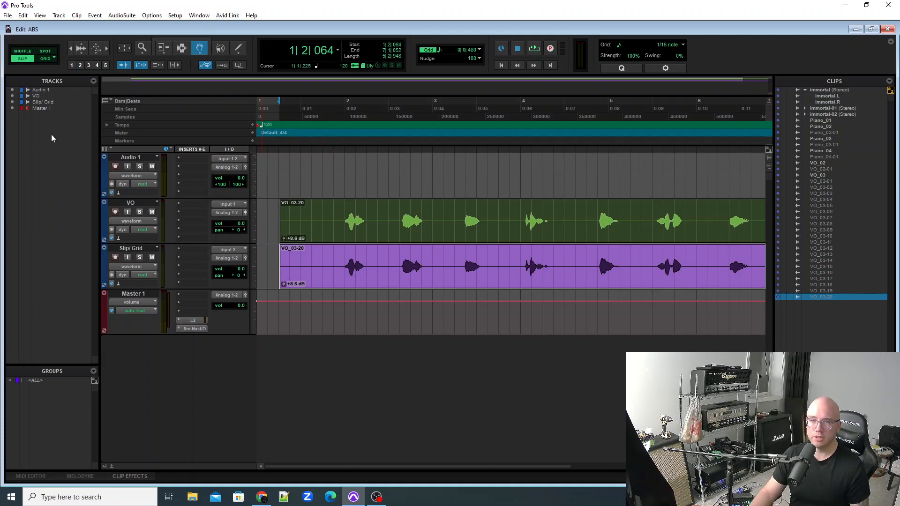
Activate the Smart Tool and select a short silent range of about 0|0|717 after the first word on the Slip/ Grid track.
click(182, 48)
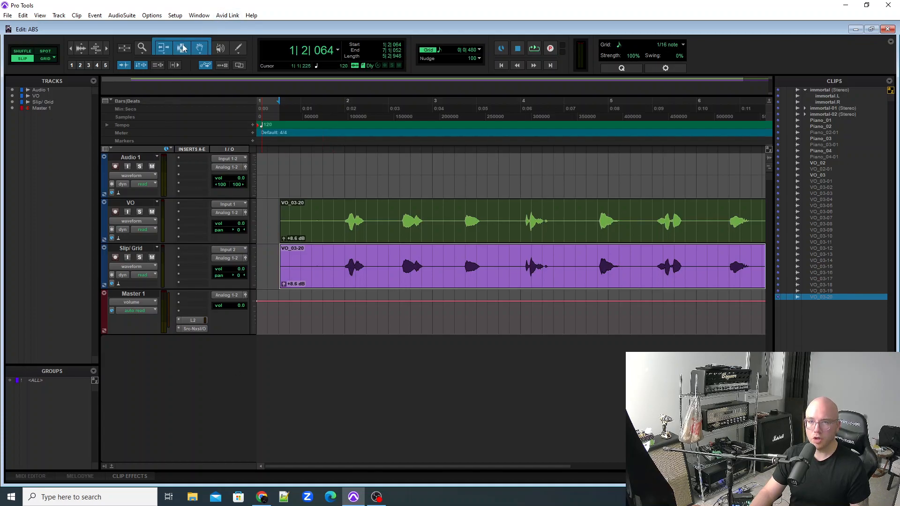
click(341, 266)
click(332, 265)
click(317, 257)
click(376, 258)
click(382, 258)
click(372, 256)
click(382, 257)
drag(389, 258, 376, 259)
key(ctrl+])
key(ctrl+])
key(ctrl+])
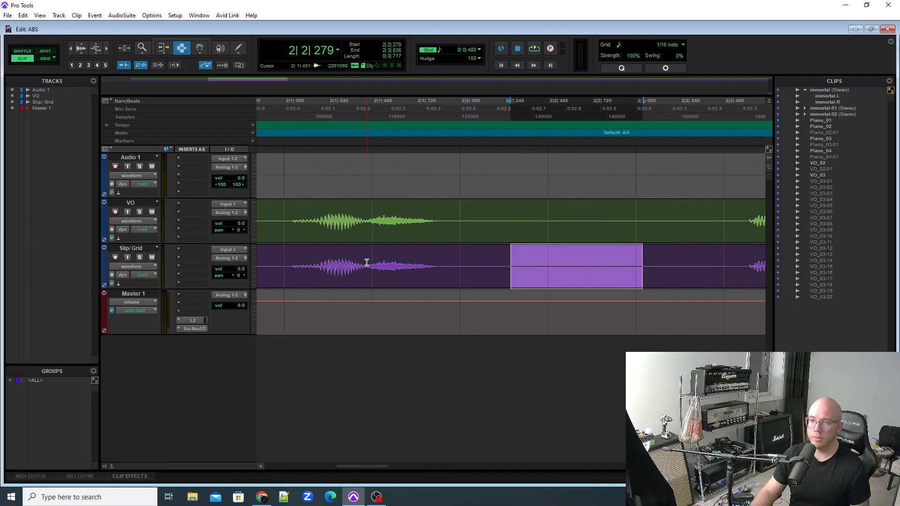
Select the silence between the first two words on the Slip/ Grid track, from about 2|2|028 to 2|3|515.
click(466, 285)
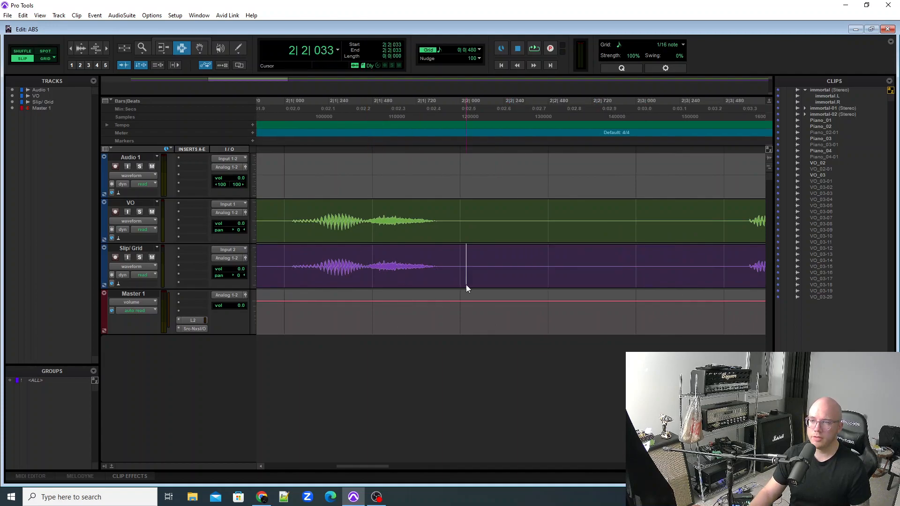
click(494, 267)
click(552, 270)
click(525, 266)
click(542, 266)
click(610, 267)
drag(697, 265, 462, 258)
drag(730, 271, 465, 282)
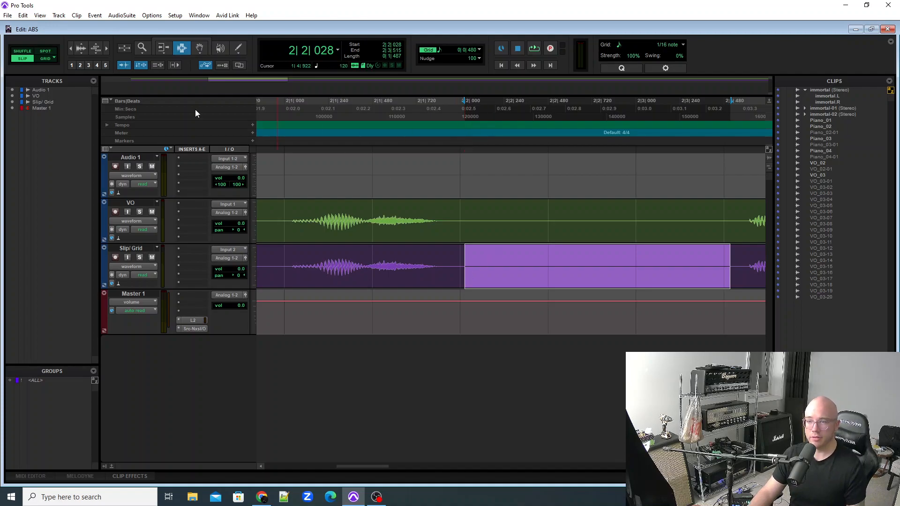
Switch to Grid mode and place the edit cursor on successive grid lines in the VO clip, ending at 1|2|480.
click(45, 58)
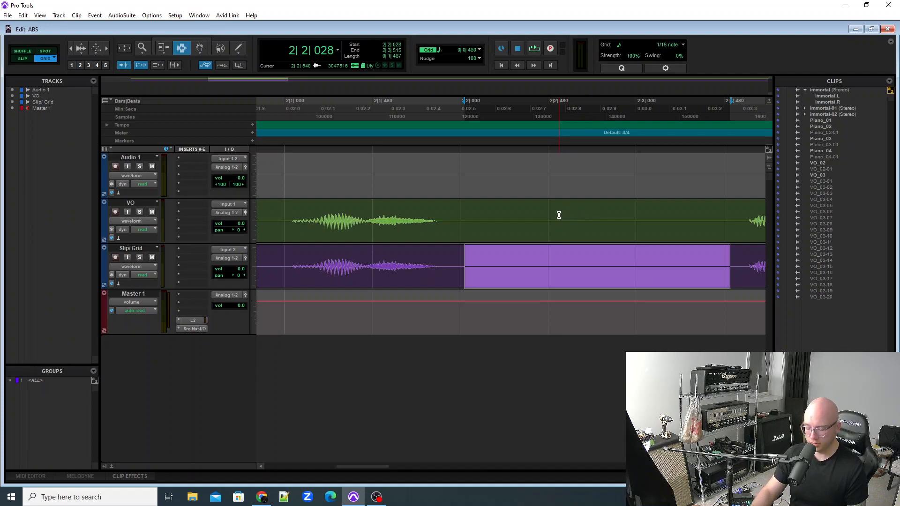
key(ctrl+[)
key(ctrl+[)
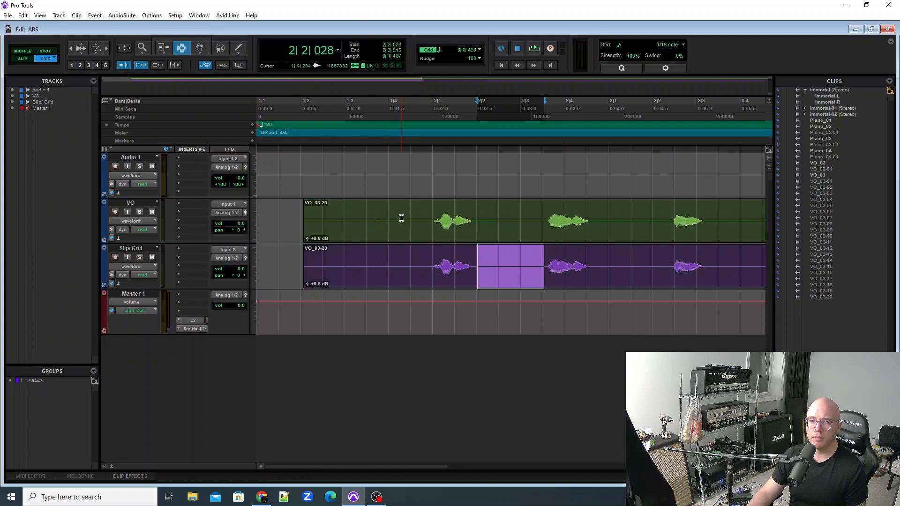
click(414, 213)
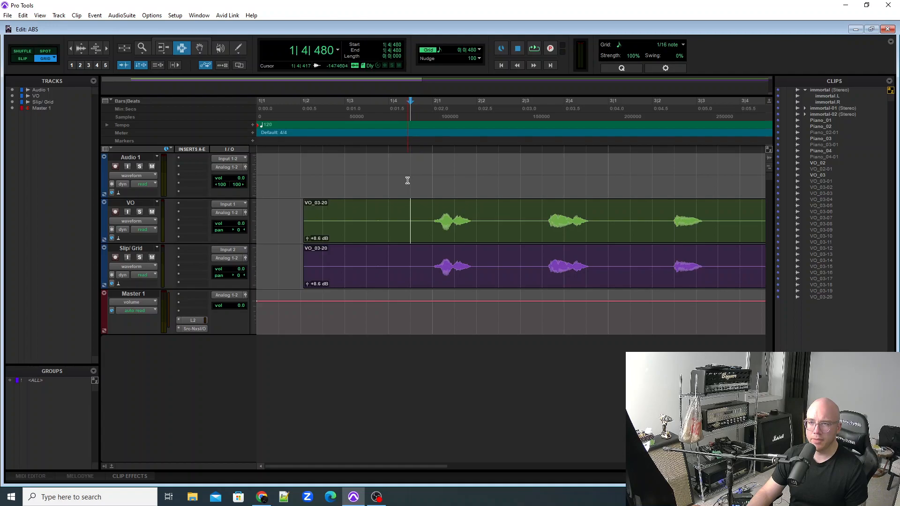
drag(398, 212, 420, 215)
click(422, 215)
click(398, 213)
click(422, 214)
click(461, 212)
click(446, 210)
click(432, 209)
click(413, 210)
click(387, 209)
click(364, 207)
click(346, 209)
click(326, 210)
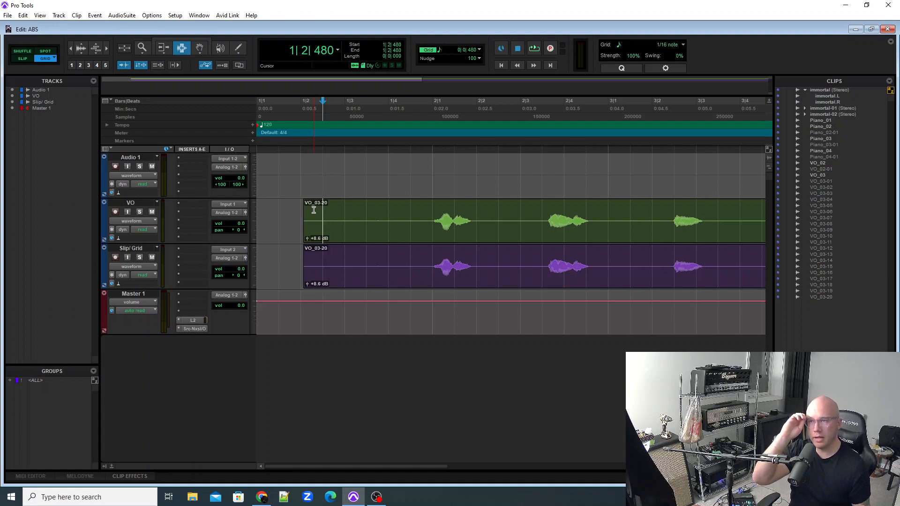
Switch to Slip mode and place the edit cursor at several off-grid positions near the start of the VO clip.
click(24, 58)
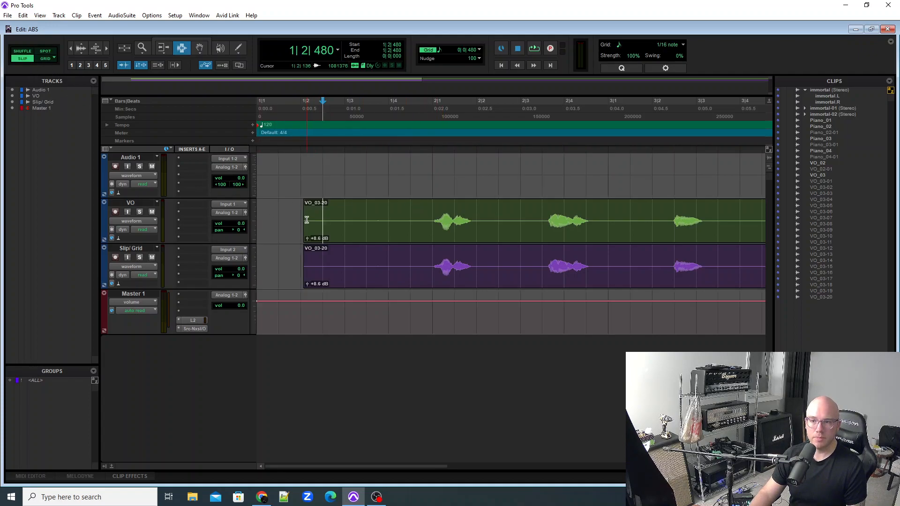
click(342, 215)
click(356, 213)
click(337, 214)
click(356, 214)
drag(335, 213, 337, 213)
click(354, 213)
click(335, 213)
Switch to Grid mode and snap the edit cursor to 1|4|480 in the VO clip.
click(41, 58)
click(370, 222)
click(395, 222)
click(406, 221)
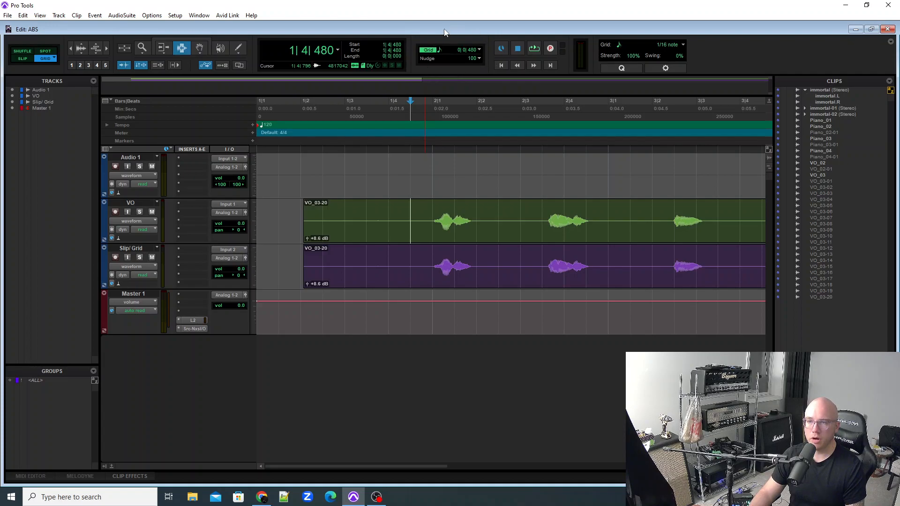
Hide the grid lines and place the edit cursor at snapped positions in the VO clip, ending at 1|3|000.
click(430, 50)
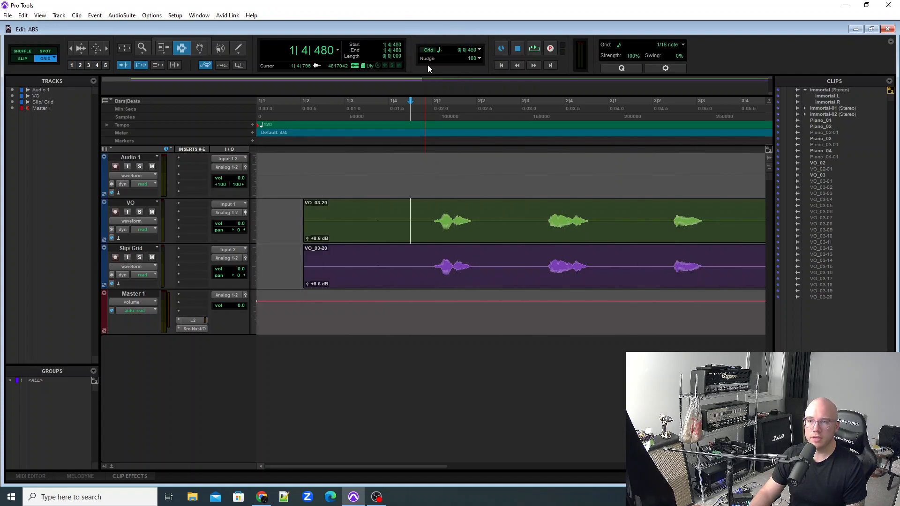
click(394, 215)
click(364, 215)
click(342, 215)
click(323, 215)
click(336, 215)
click(333, 215)
click(336, 213)
click(330, 213)
click(336, 213)
click(332, 214)
click(338, 216)
Switch to Slip mode with the grid lines hidden and place the edit cursor at about 1|4|233 in the VO clip.
click(22, 59)
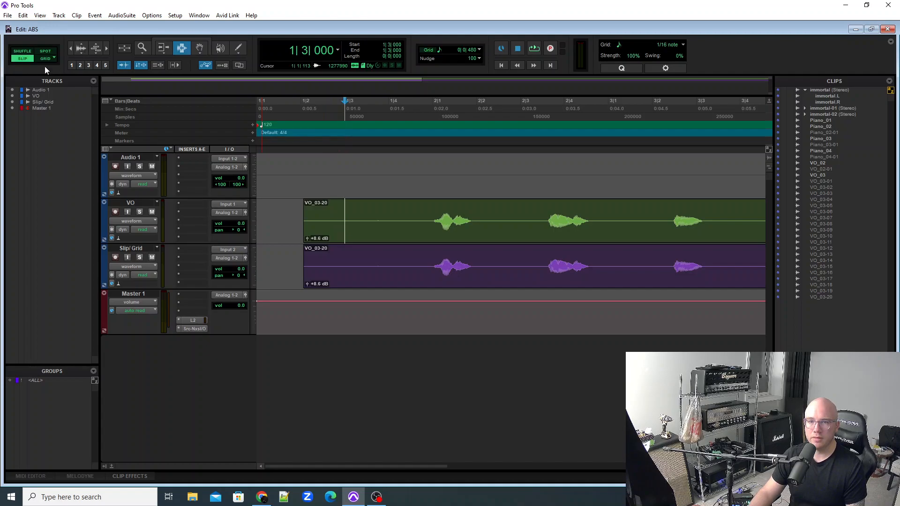
click(361, 223)
click(399, 221)
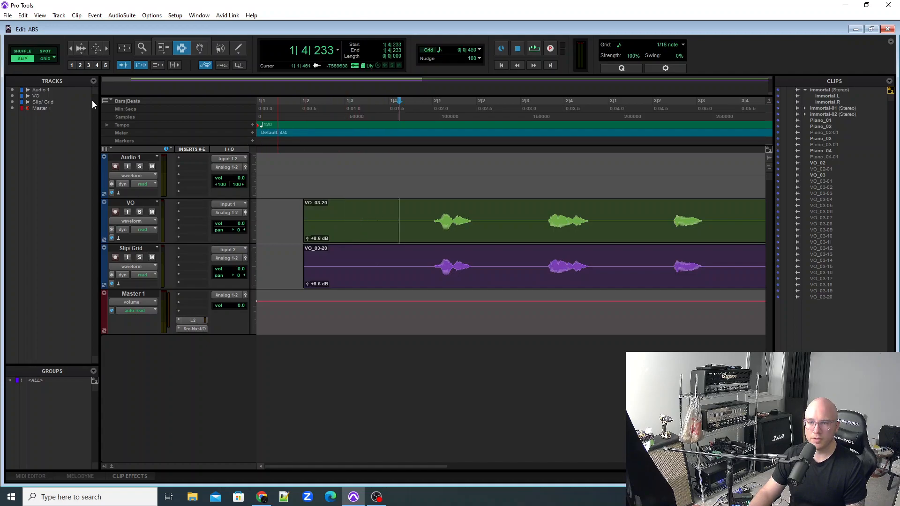
Return to Grid mode with the grid lines shown and set the grid value to 1/4 note.
click(49, 59)
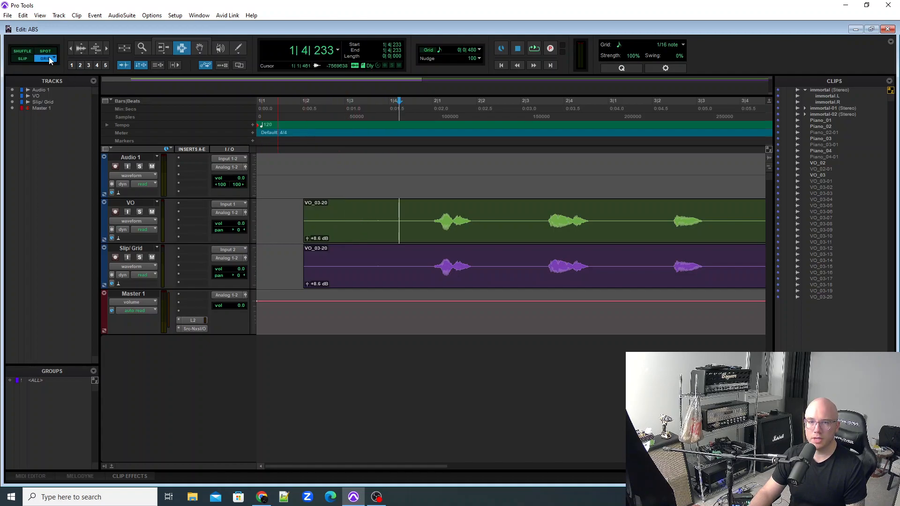
click(427, 51)
click(440, 52)
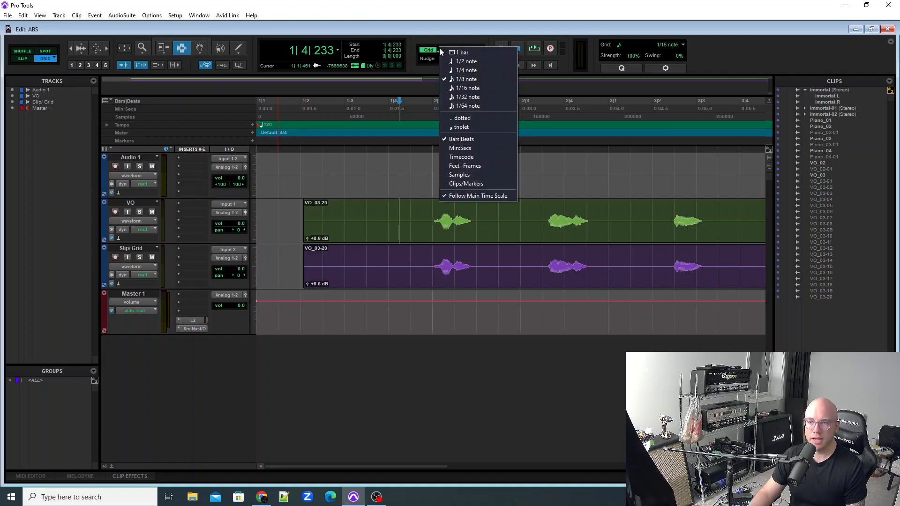
click(457, 70)
Place the edit cursor repeatedly between the quarter-note lines in the VO clip, ending snapped at 1|4|000.
click(428, 207)
click(404, 204)
click(419, 210)
click(407, 205)
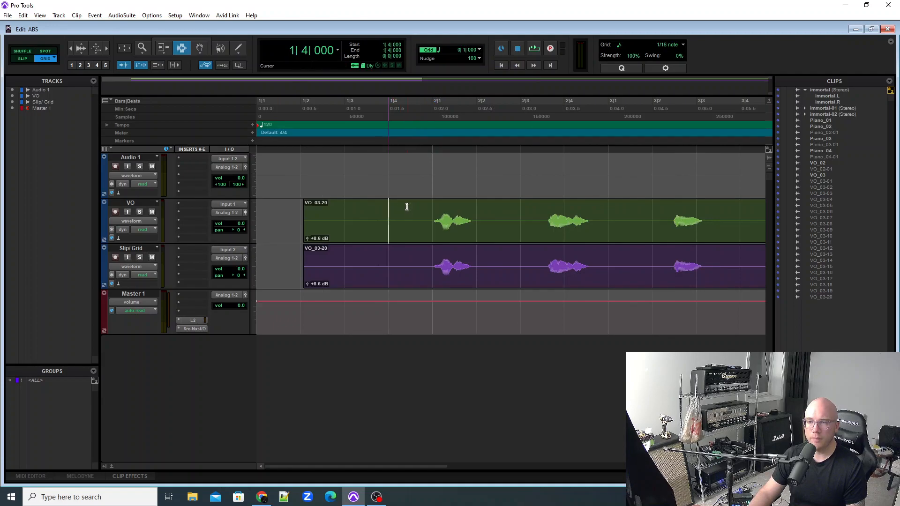
double_click(409, 207)
click(402, 207)
click(413, 207)
click(406, 206)
click(418, 205)
click(397, 205)
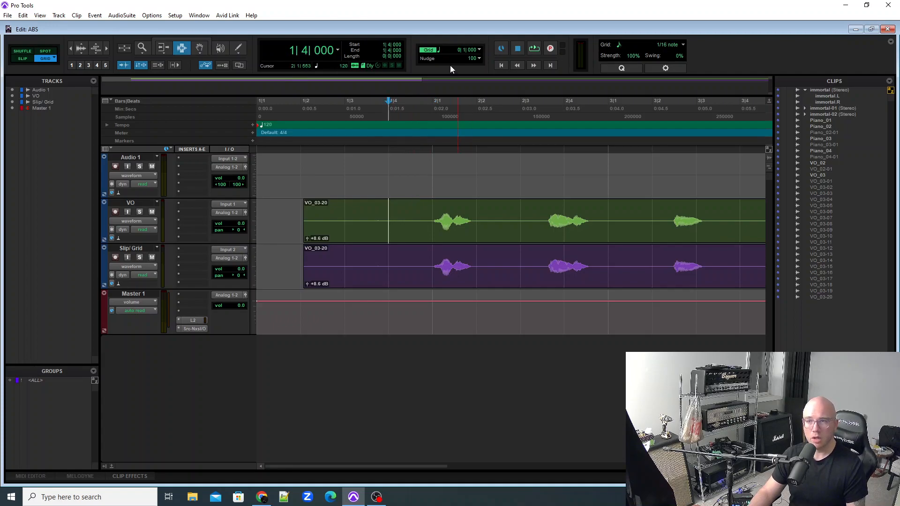
Try a grid value of 1/2 note, and set the grid back to 1/8 note.
click(441, 51)
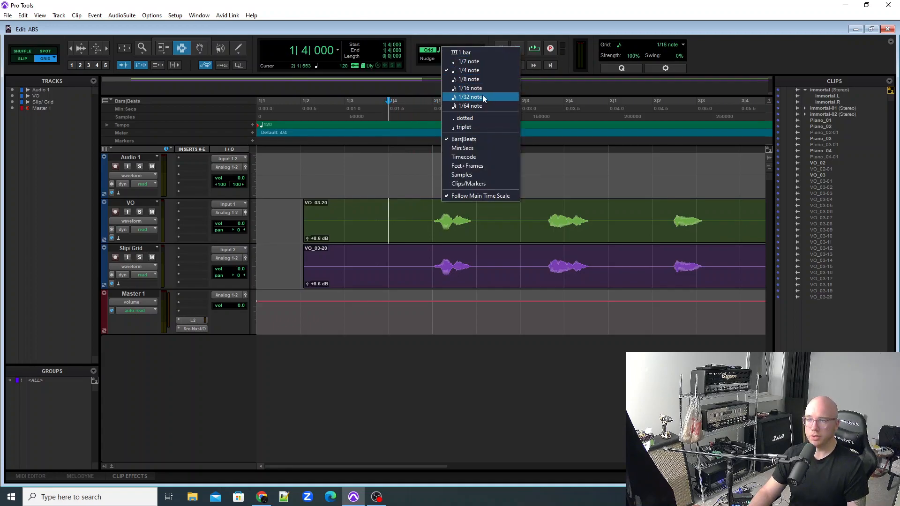
click(484, 60)
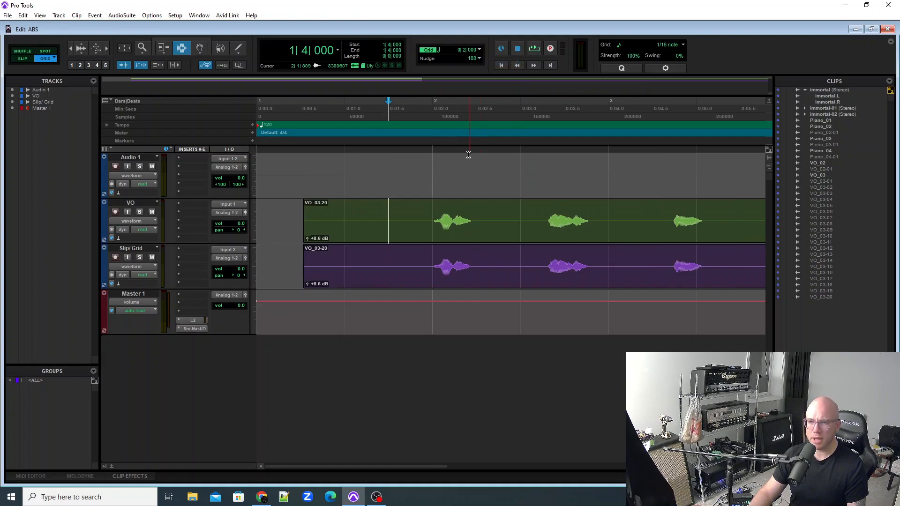
key(ctrl+[)
key(ctrl+[)
key(ctrl+[)
key(ctrl+])
key(ctrl+])
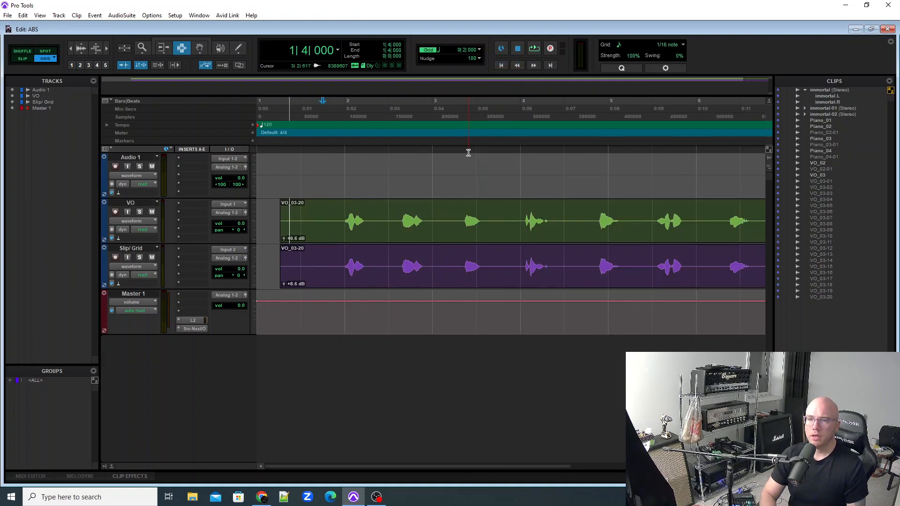
click(440, 50)
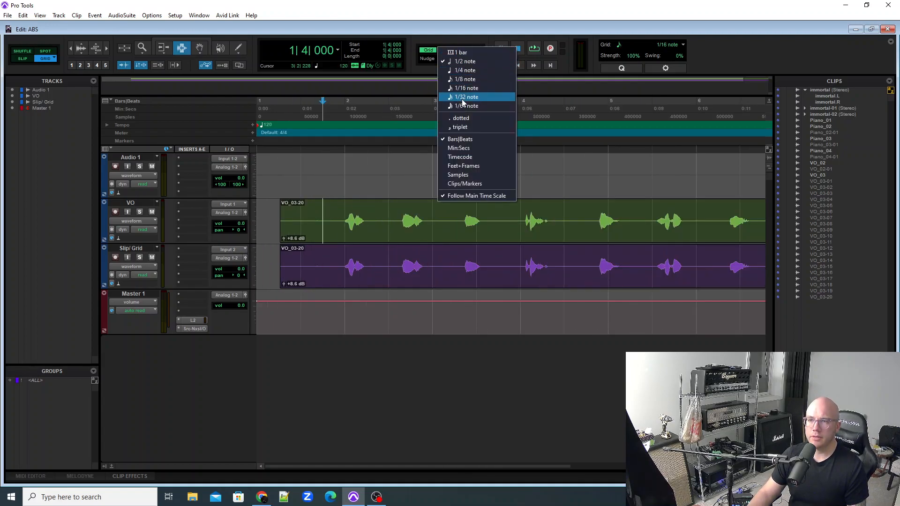
click(465, 78)
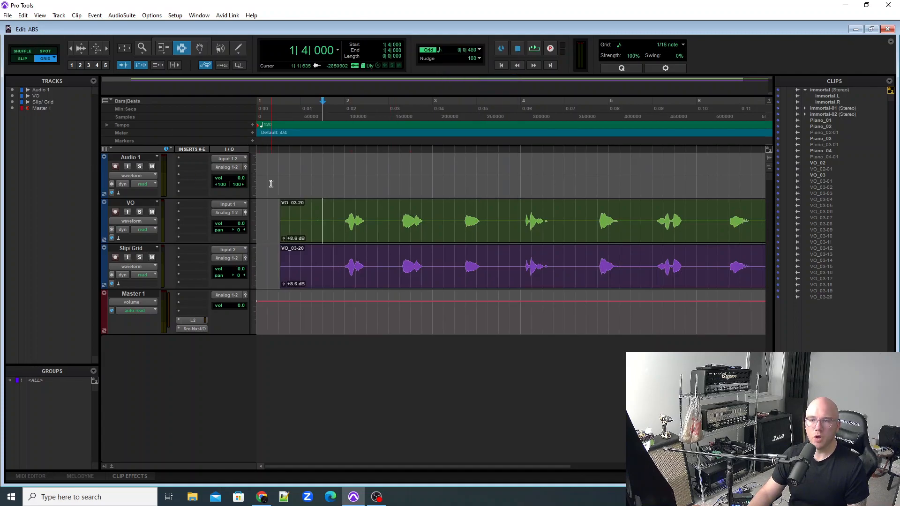
In Slip mode, delete the leading silence and the gap between the first two words from the clip on the Slip/ Grid track.
click(22, 59)
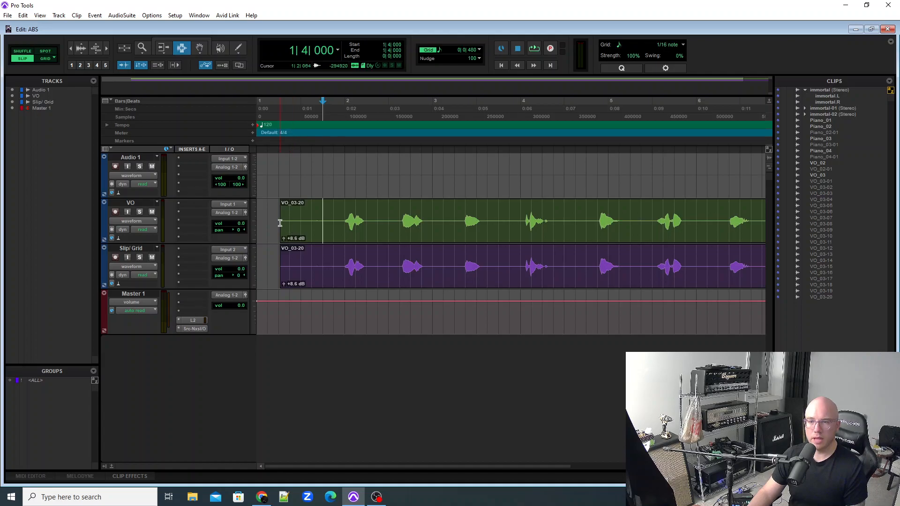
click(277, 266)
drag(273, 268, 339, 276)
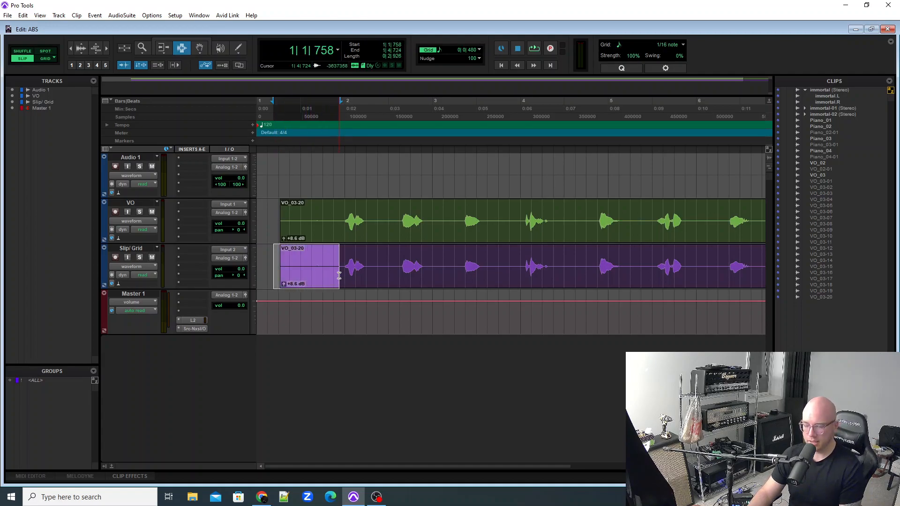
key(Delete)
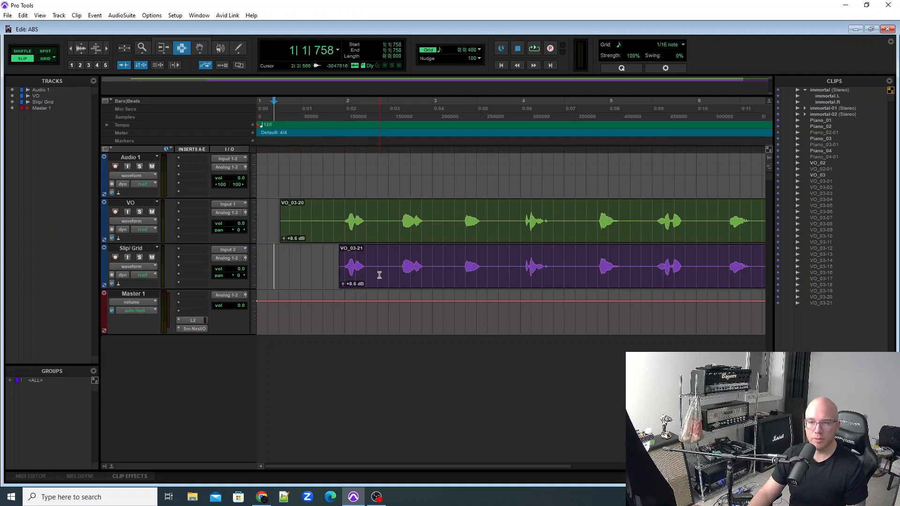
drag(370, 272, 395, 276)
key(Delete)
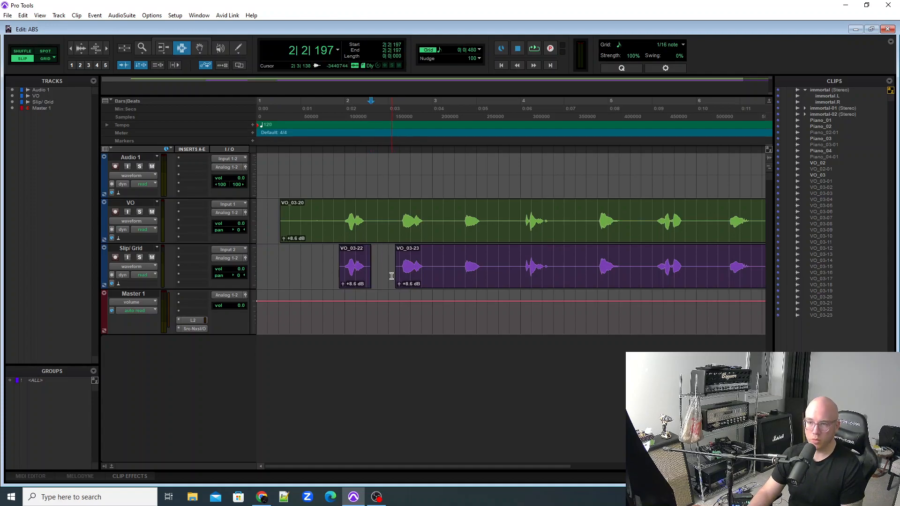
In Grid mode, delete the gap between the second and third words from the clip on the Slip/ Grid track, starting at 3|1|000.
click(46, 59)
drag(431, 261, 458, 268)
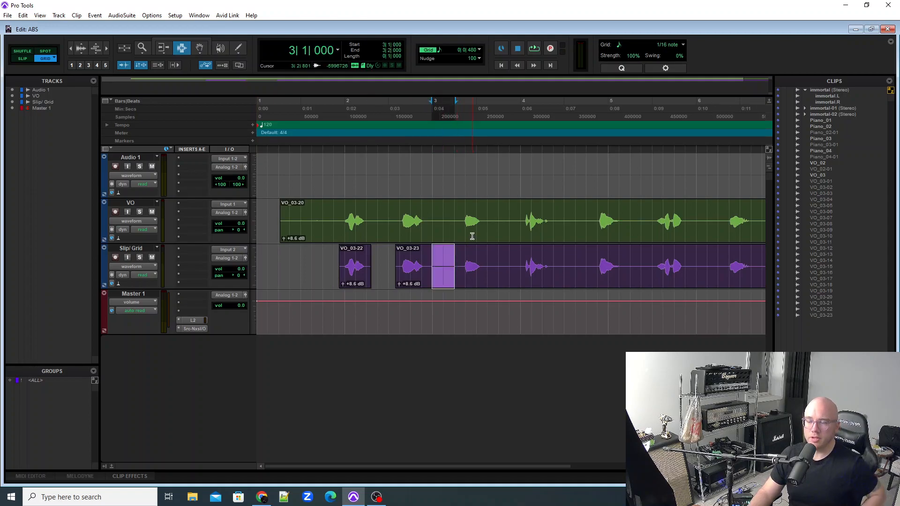
drag(439, 265, 464, 268)
key(Delete)
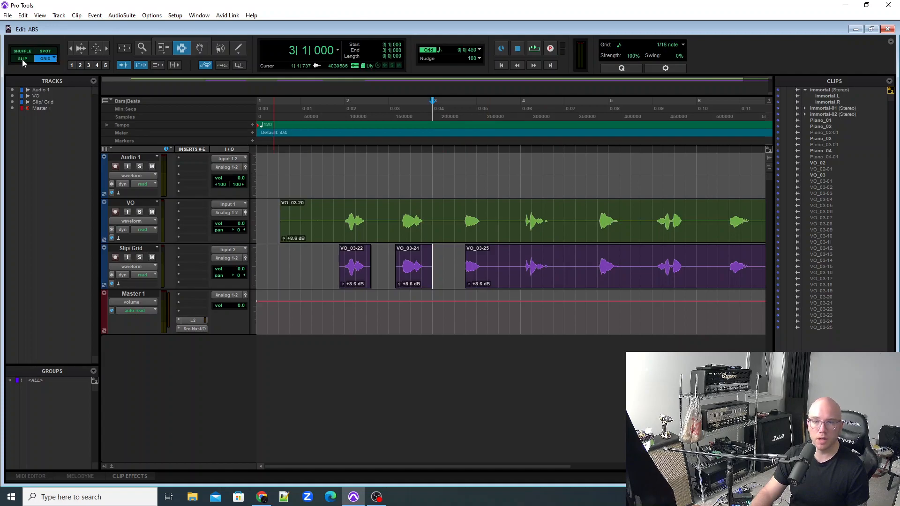
In Slip mode, move the last clip on the Slip/ Grid track earlier with the Grabber tool so it starts at 3|1|305.
click(199, 48)
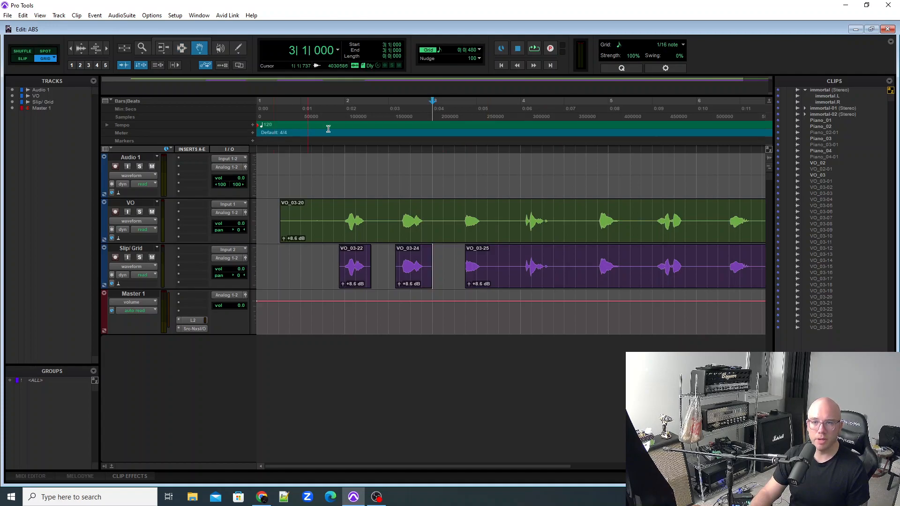
mouse_move(486, 263)
mouse_down()
mouse_move(454, 265)
mouse_move(495, 263)
mouse_move(483, 272)
mouse_up()
click(14, 59)
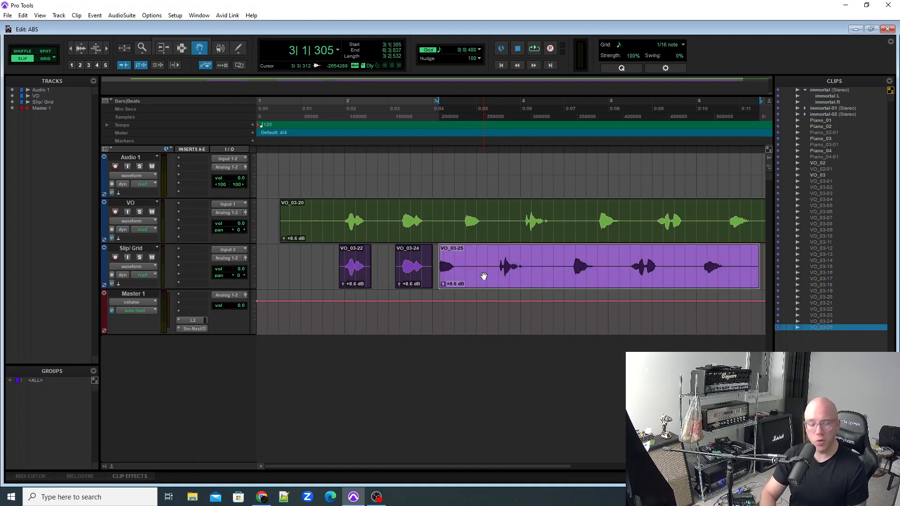
Delete all the clips from the Slip/ Grid track.
key(ctrl+bracketleft)
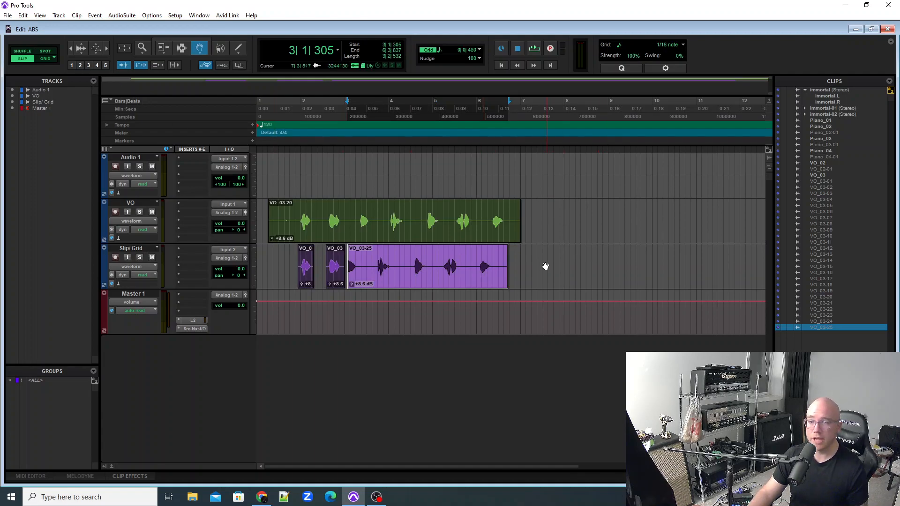
key(F7)
drag(549, 274, 237, 273)
key(Delete)
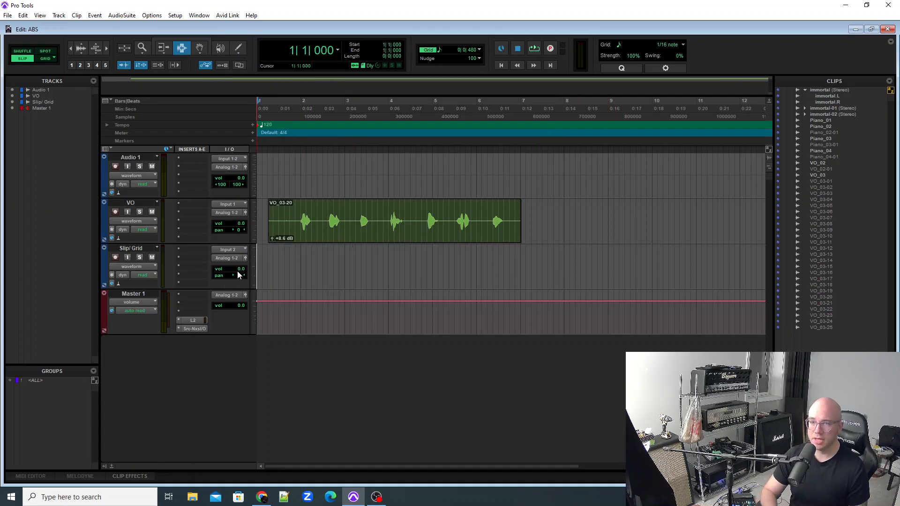
key(ctrl+])
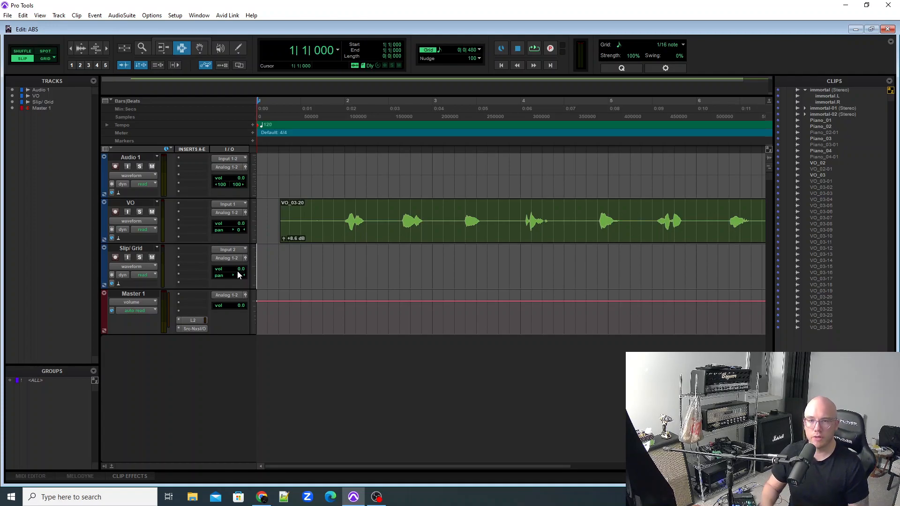
Switch to Shuffle mode and try cursor placements and selections in the silence before the first word on the VO track.
click(22, 50)
click(313, 216)
click(332, 215)
drag(336, 216, 264, 217)
click(271, 217)
click(326, 216)
drag(340, 216, 273, 218)
click(337, 217)
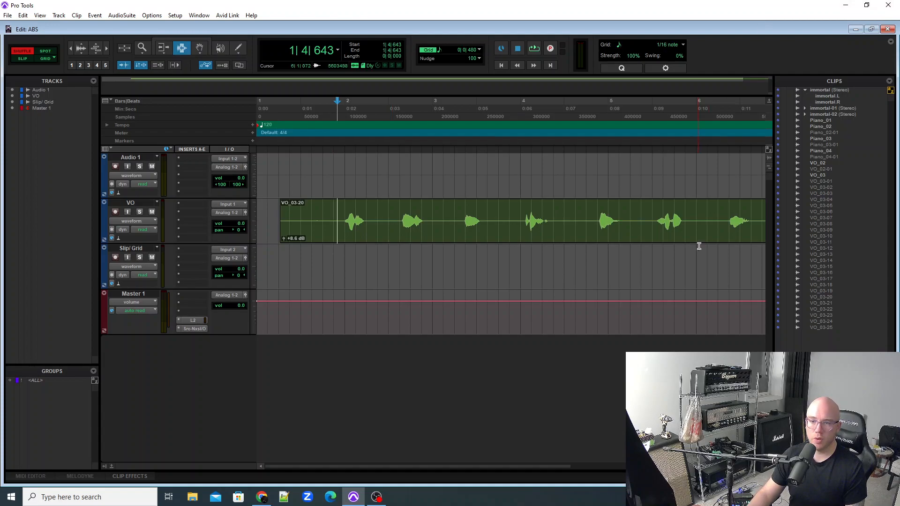
Delete the range from 1|3|271 to 1|4|520 in the silence before the first word on the VO track.
mouse_move(340, 235)
mouse_down()
mouse_move(235, 238)
mouse_move(286, 222)
mouse_move(335, 223)
mouse_up()
click(322, 223)
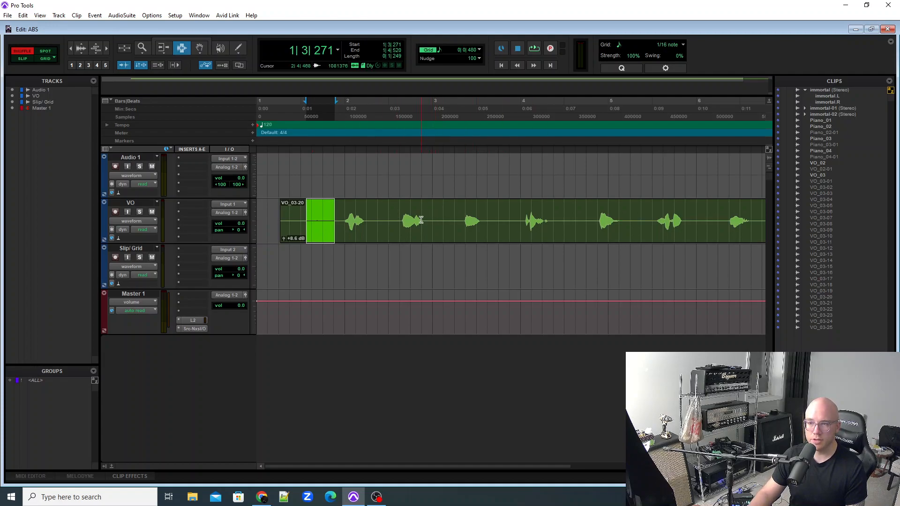
key(Delete)
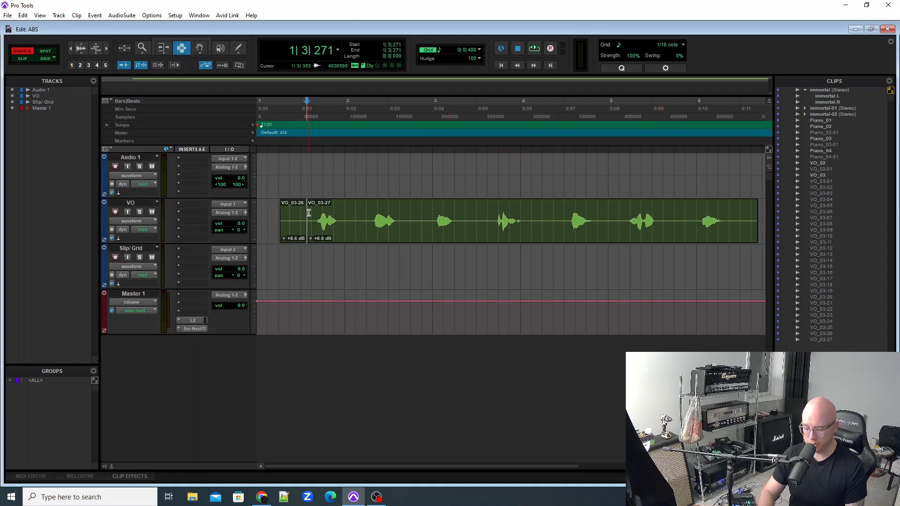
Undo the deletion on the VO track and delete the same range again while viewing the clips closer up.
key(ctrl+])
key(ctrl+])
key(ctrl+])
key(ctrl+])
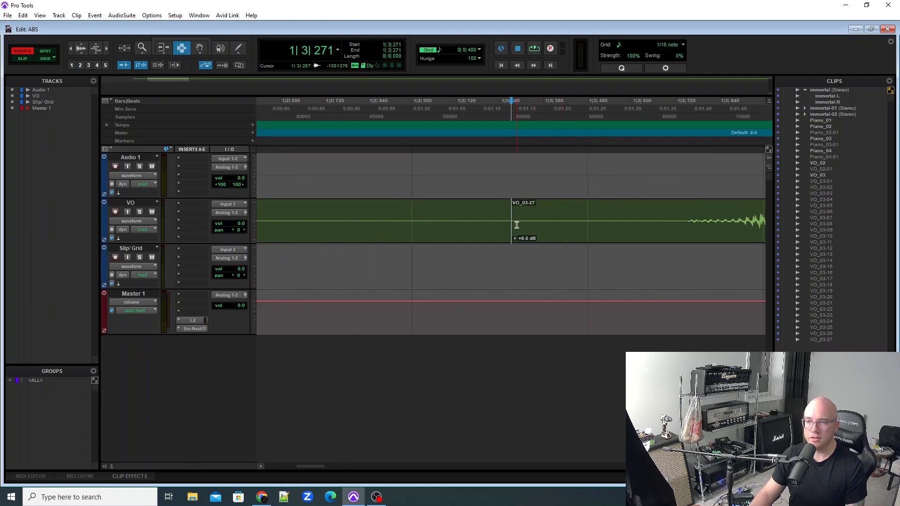
key(ctrl+z)
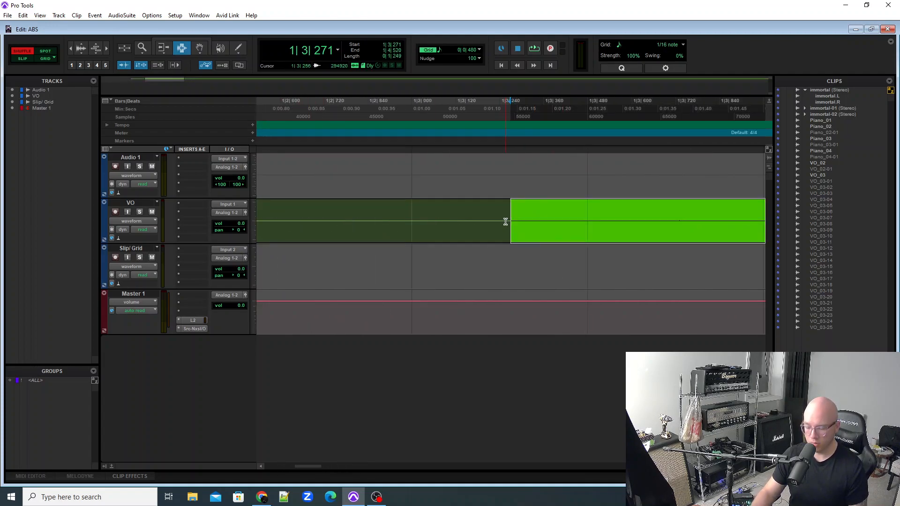
key(ctrl+[)
key(ctrl+[)
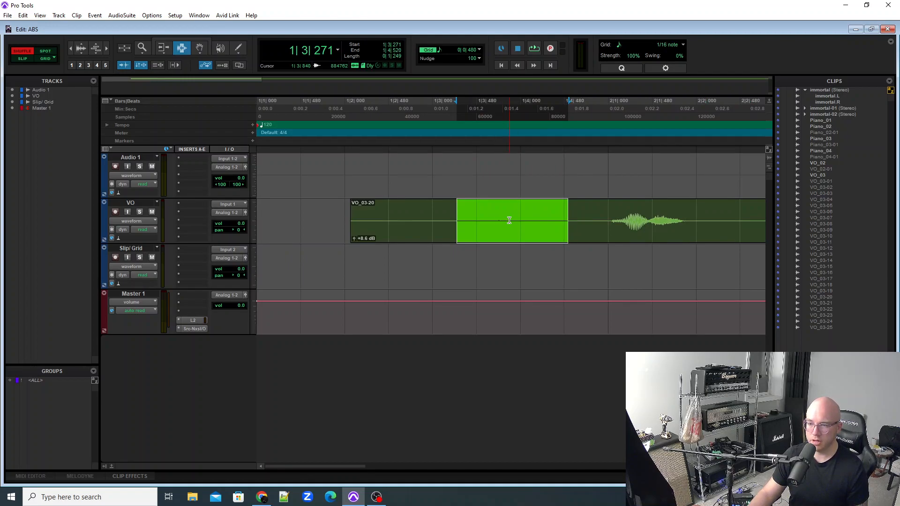
key(Delete)
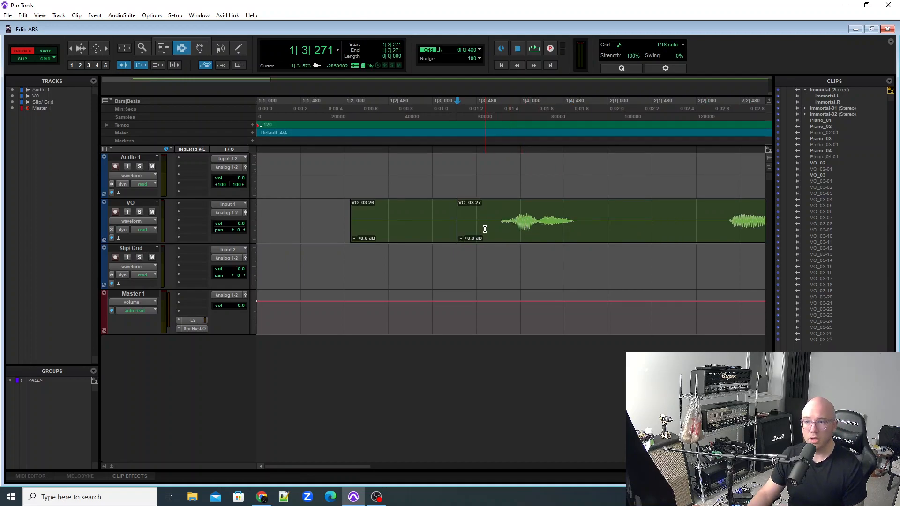
Delete the VO track's range from 1|1|768 to 1|3|707 and move the remaining clip to 1|1|000 with the Grabber tool.
drag(327, 225, 497, 232)
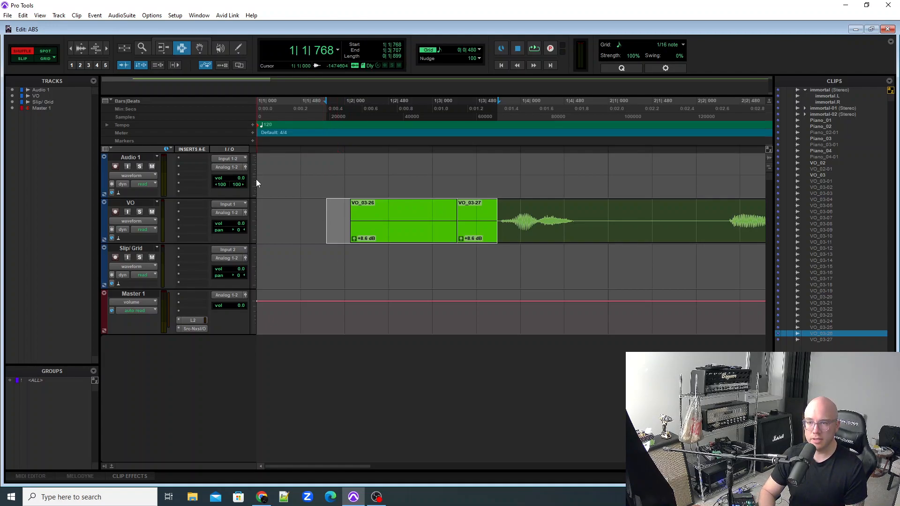
key(ctrl+z)
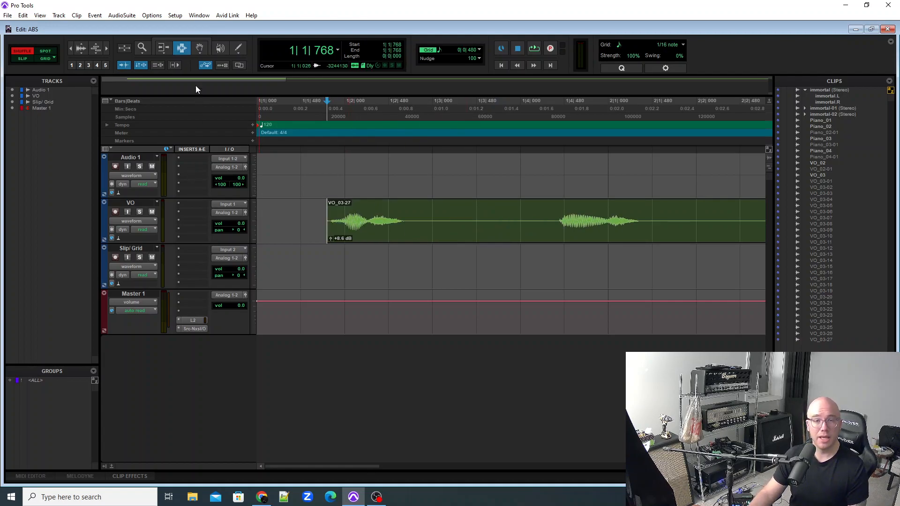
click(199, 48)
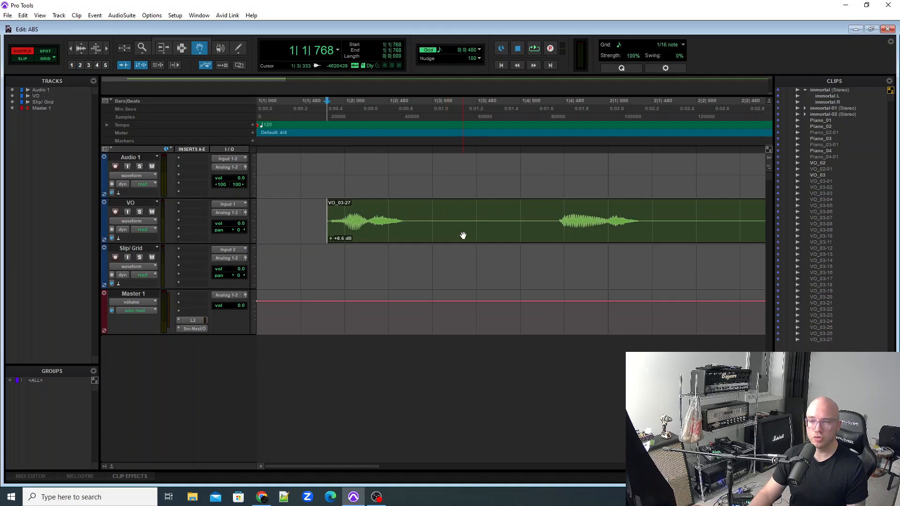
click(478, 237)
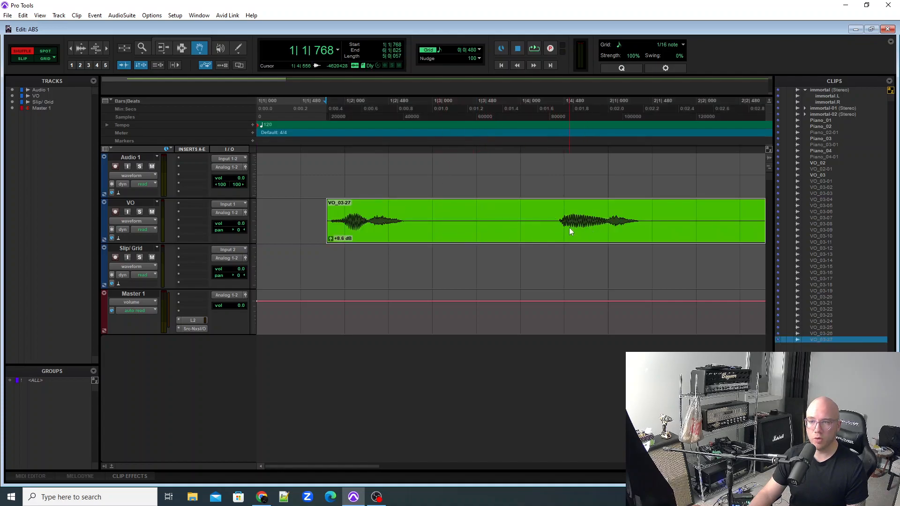
drag(455, 238, 587, 224)
drag(628, 187, 402, 209)
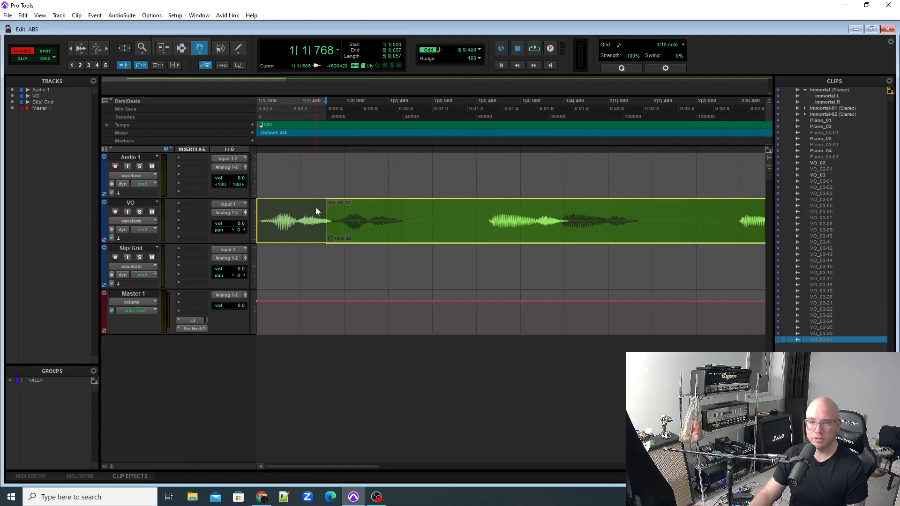
drag(335, 222, 276, 215)
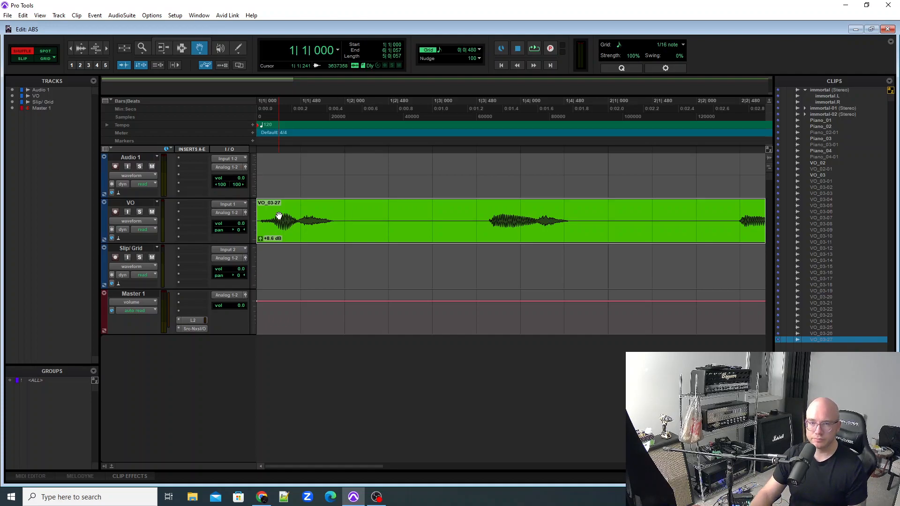
Play the VO track from the session start through the last word.
click(388, 229)
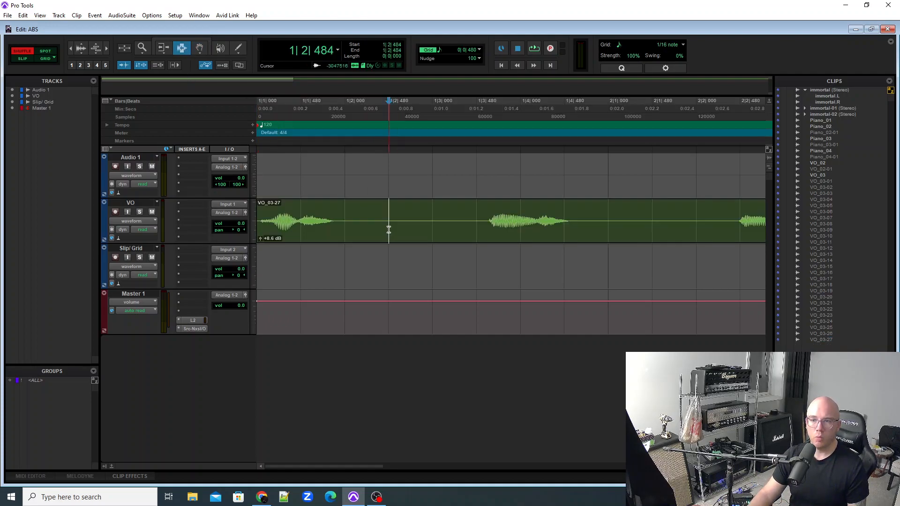
key(ctrl+bracketleft)
key(ctrl+bracketleft)
key(ctrl+bracketleft)
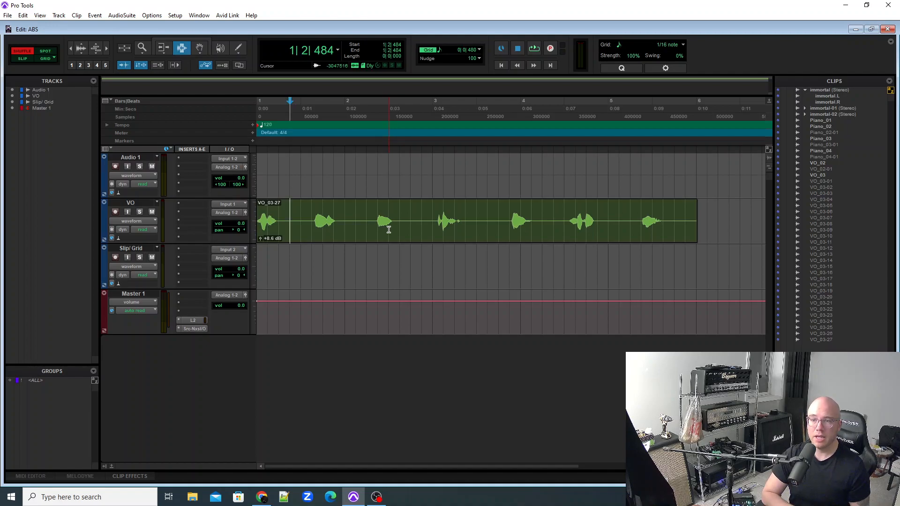
key(Return)
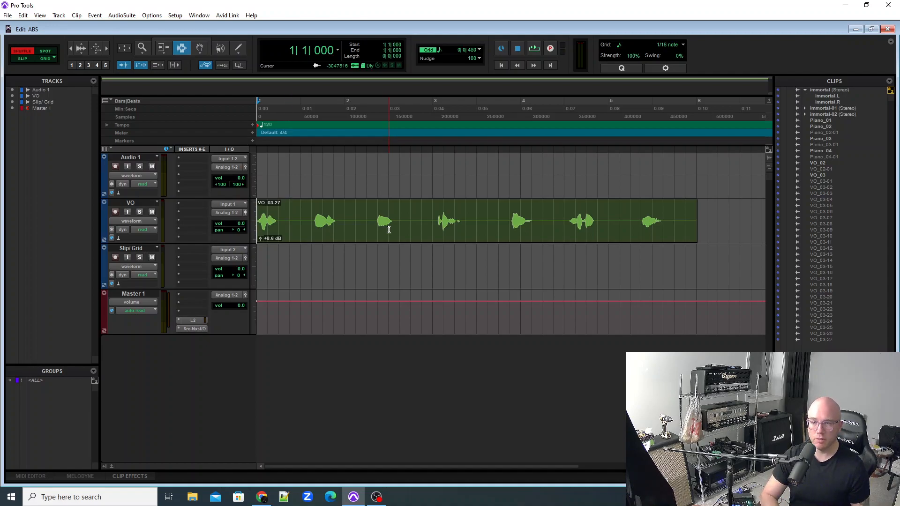
key(space)
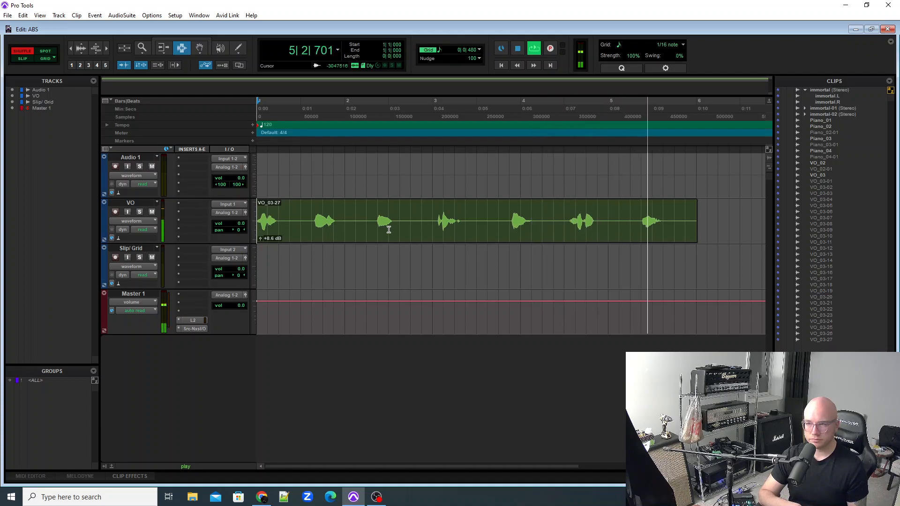
key(space)
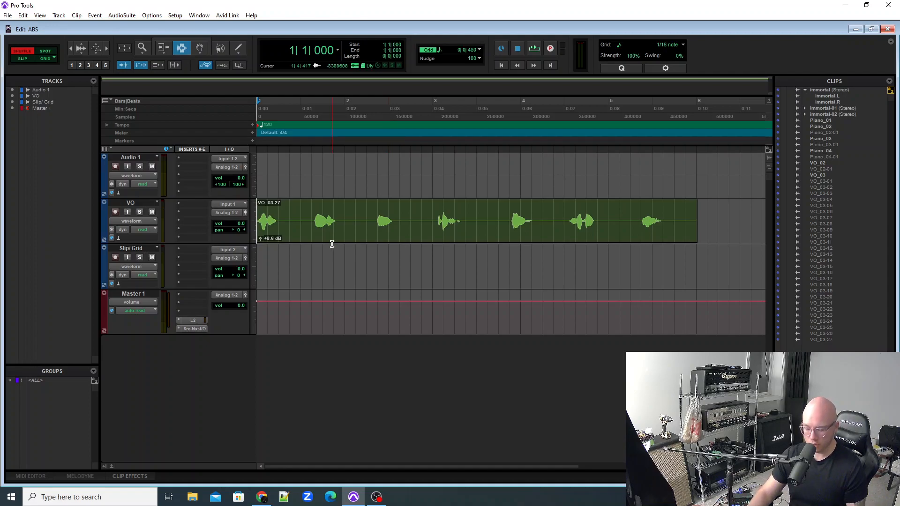
Delete the gaps between the first four words on the VO track in Shuffle mode.
key(ctrl+])
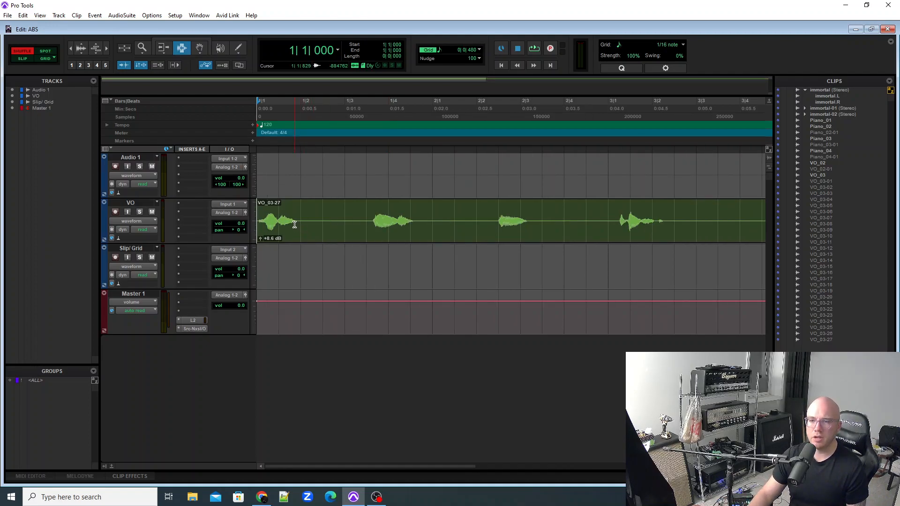
drag(297, 223, 372, 237)
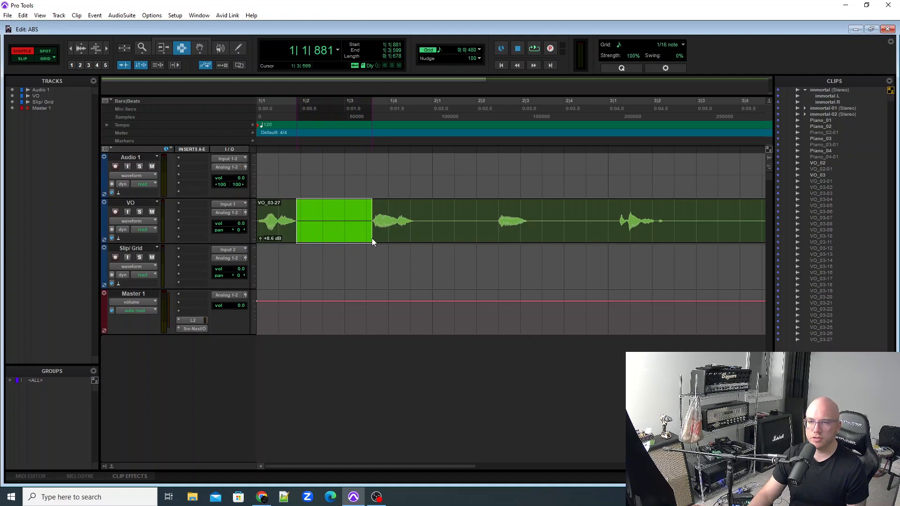
key(Delete)
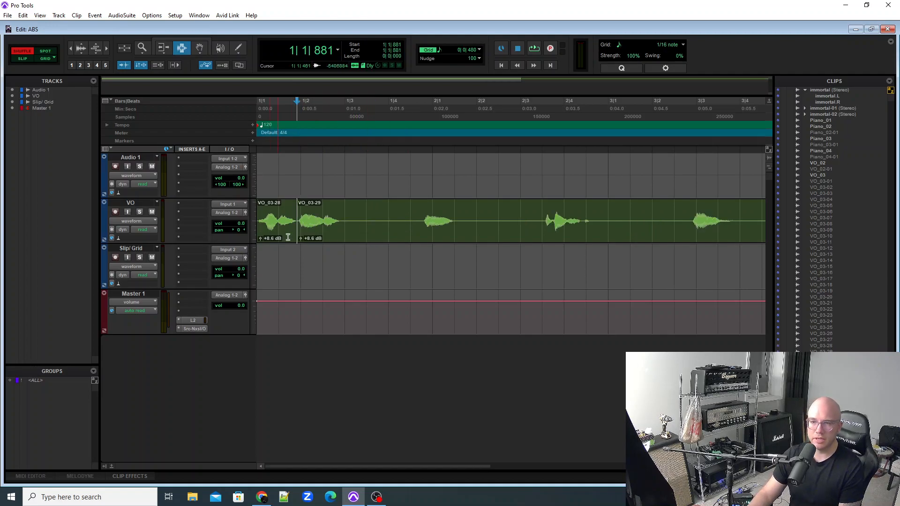
drag(342, 224, 465, 230)
key(Delete)
Delete the gaps between the fourth and seventh words on the VO track, plus the trailing silence after the last word.
key(Delete)
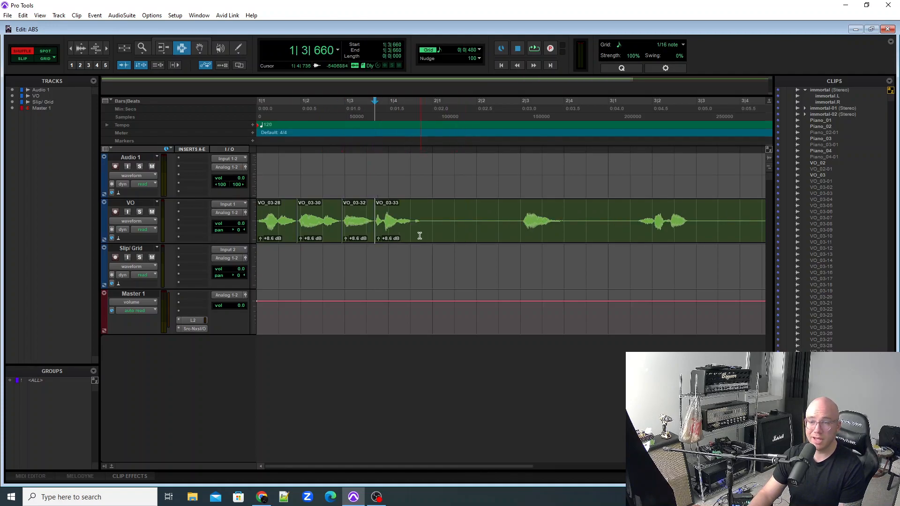
drag(422, 225, 523, 229)
key(Delete)
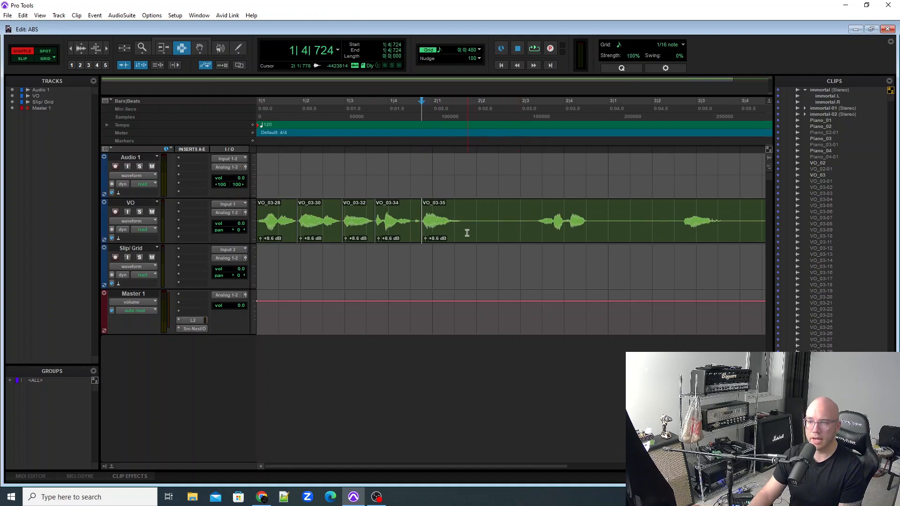
drag(468, 228, 612, 232)
key(Delete)
key(Delete)
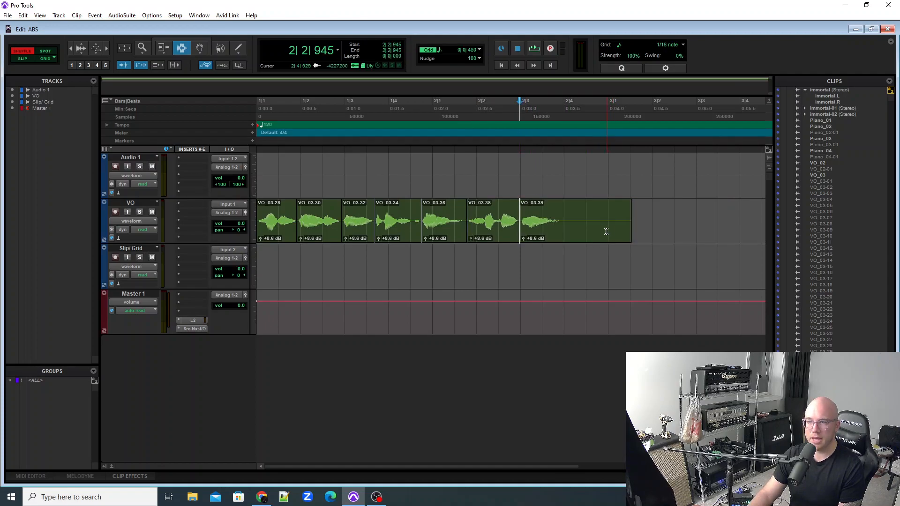
drag(562, 227, 647, 221)
key(Delete)
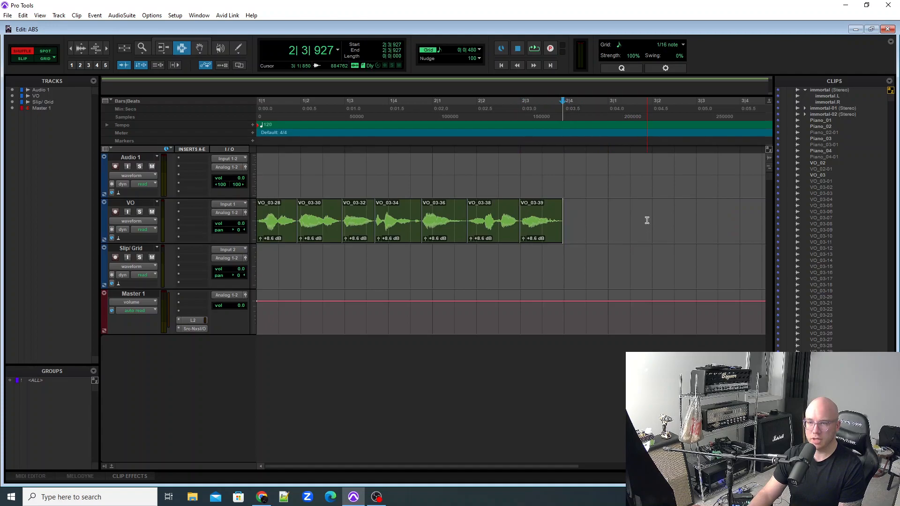
Play the tightened VO clips from the session start.
key(Return)
key(space)
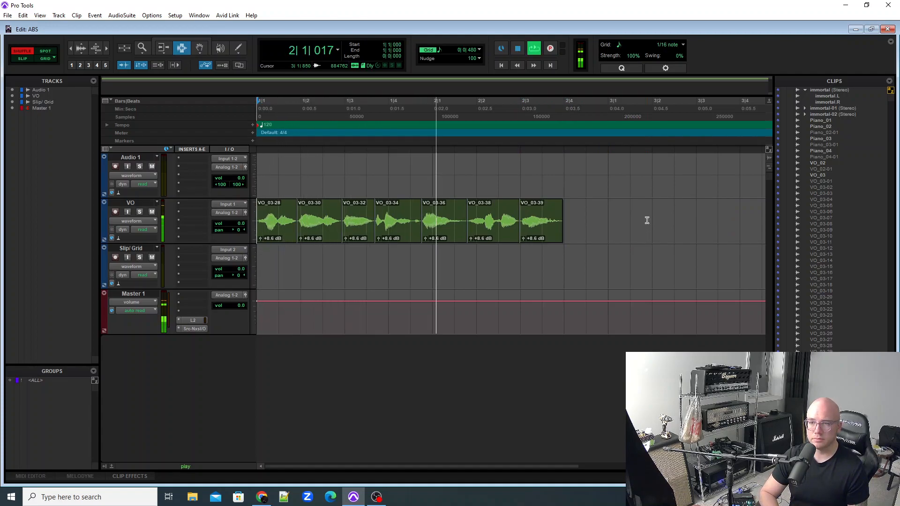
key(space)
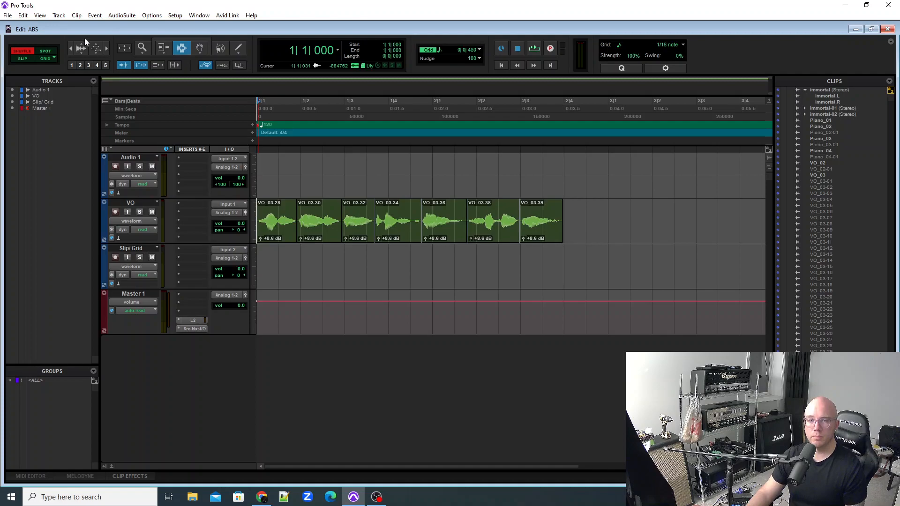
Switch to Spot mode, place the edit cursor at several points across the VO clips and briefly play the track.
click(51, 51)
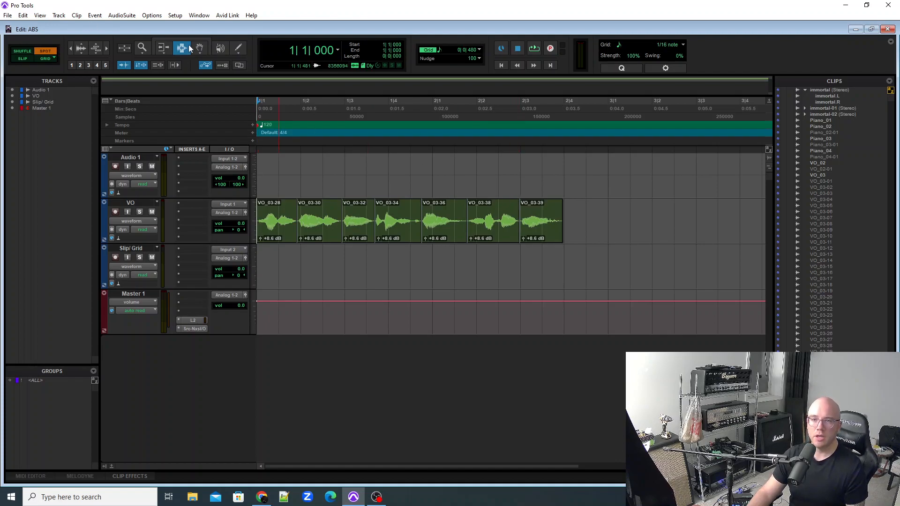
click(329, 210)
click(394, 210)
click(328, 210)
click(354, 211)
key(space)
key(space)
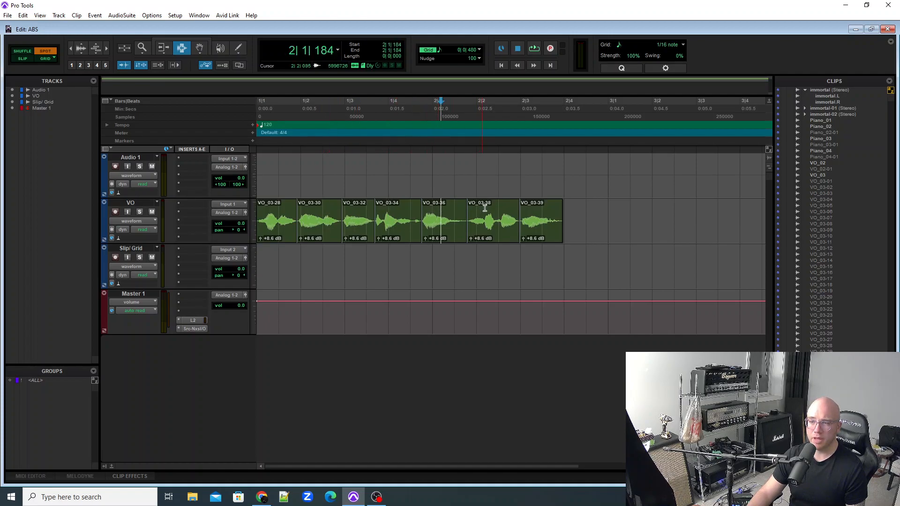
Delete the tail of the last VO clip, then delete a middle section of VO_03-36 and undo that second deletion.
drag(550, 209, 582, 209)
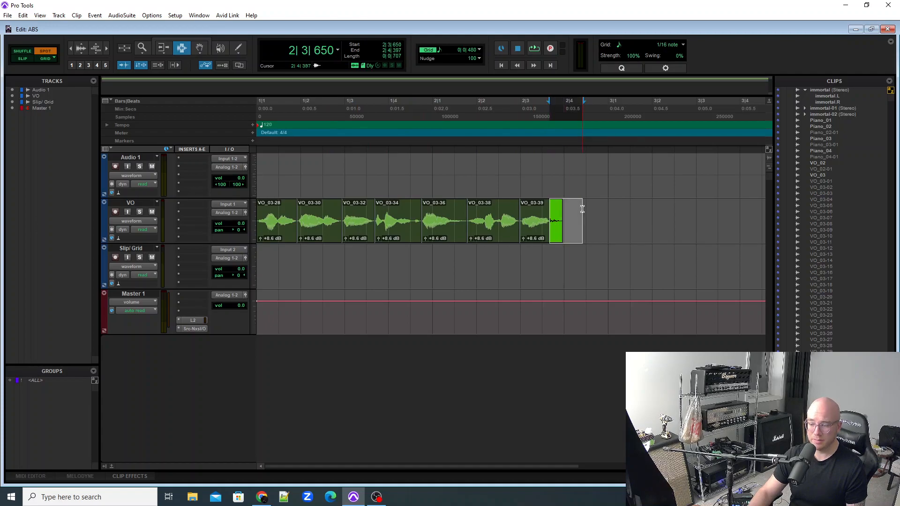
click(582, 209)
drag(431, 211, 453, 217)
key(Delete)
key(ctrl+z)
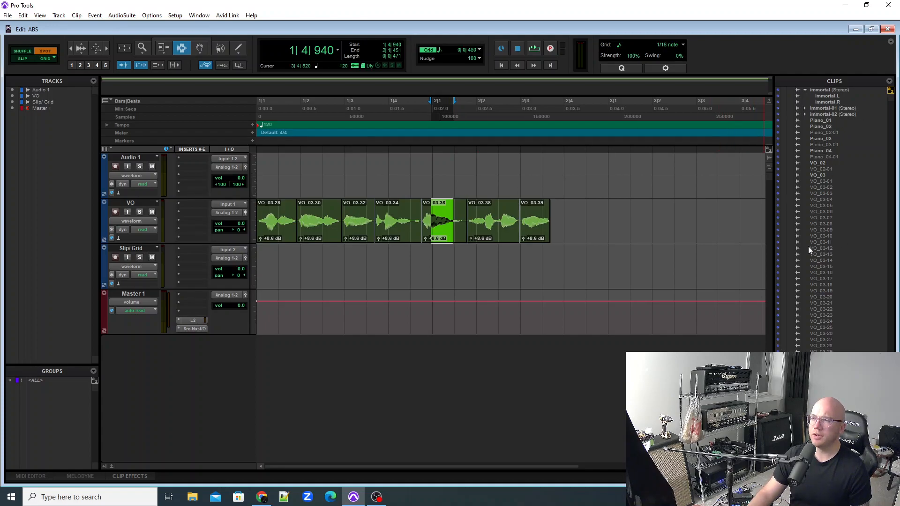
Place the stereo immortal clip on a new track below Master 1, spotted to start at 3|1|000 in Bars|Beats.
click(822, 90)
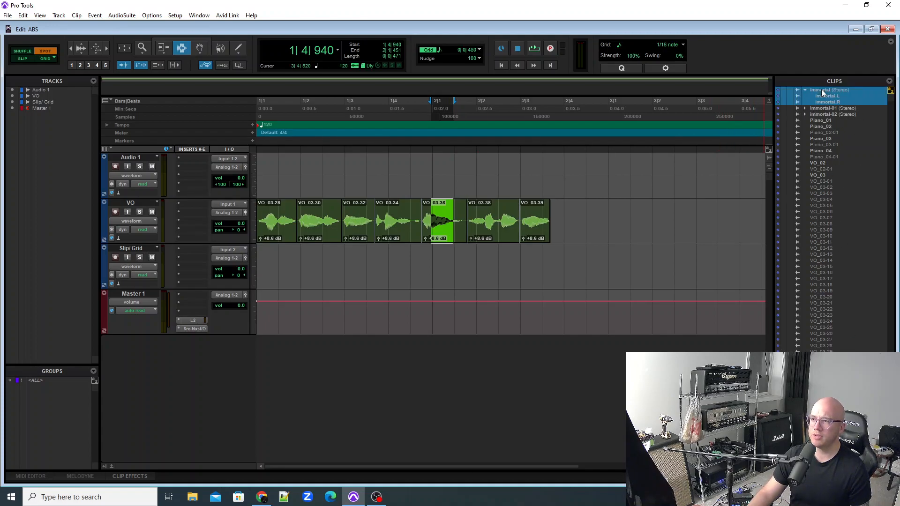
drag(651, 330, 370, 352)
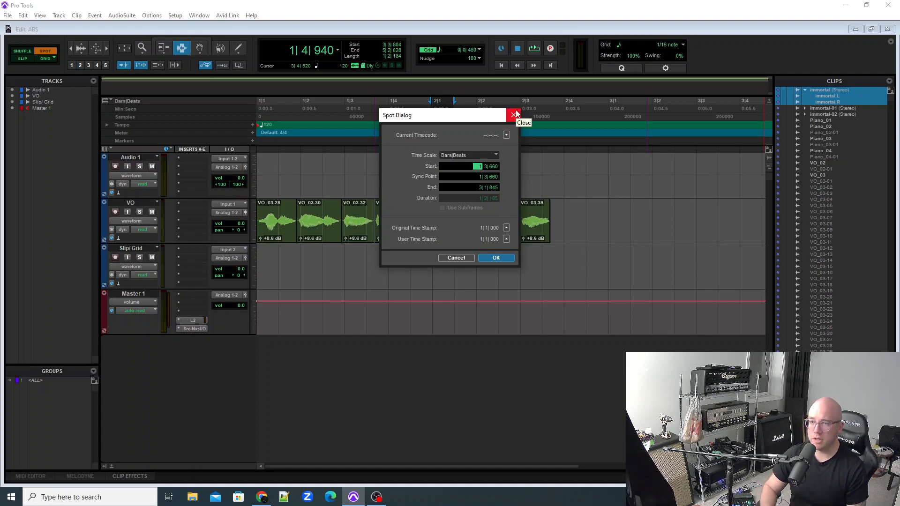
click(475, 180)
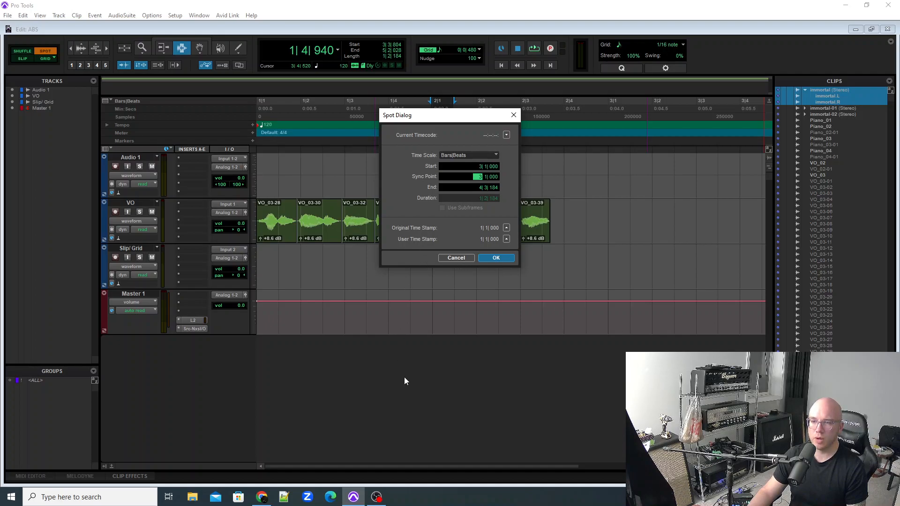
click(506, 258)
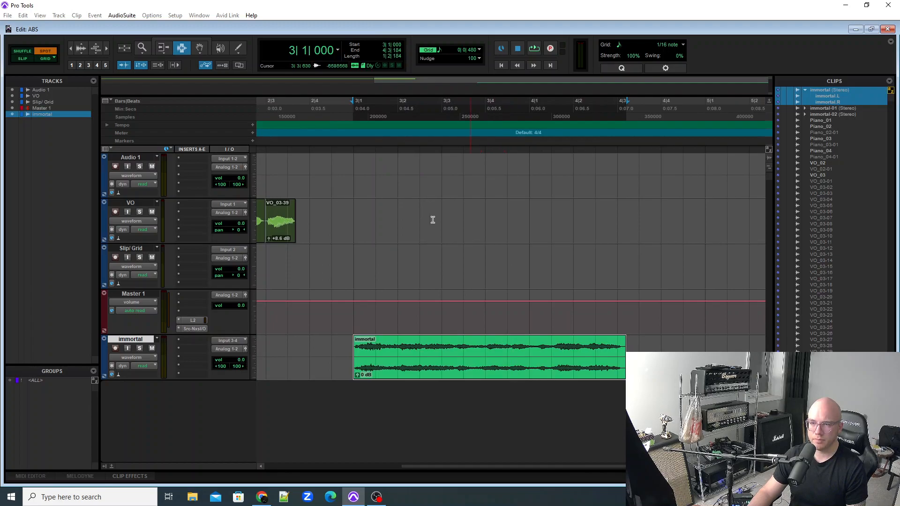
Examine the start of the immortal clip close up against the bar 3 grid line.
click(355, 332)
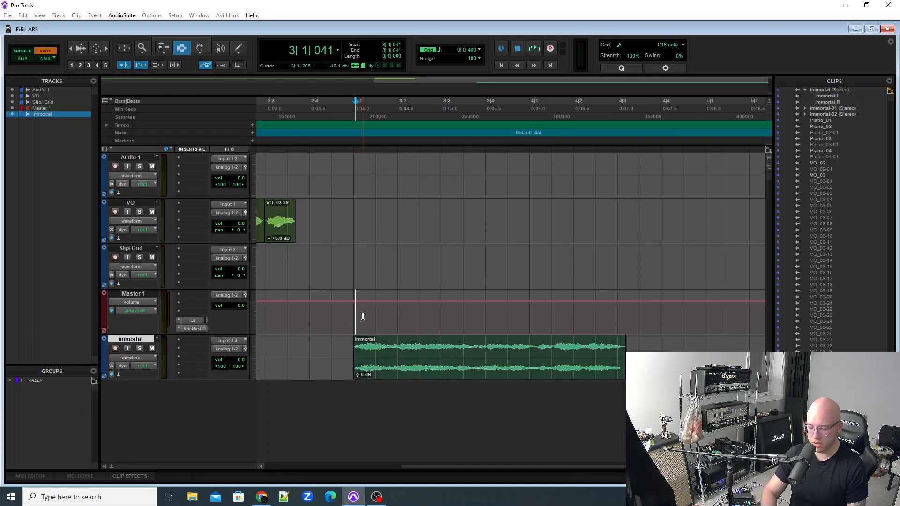
key(ctrl+])
key(ctrl+])
key(ctrl+])
key(ctrl+])
key(ctrl+])
key(ctrl+])
key(ctrl+])
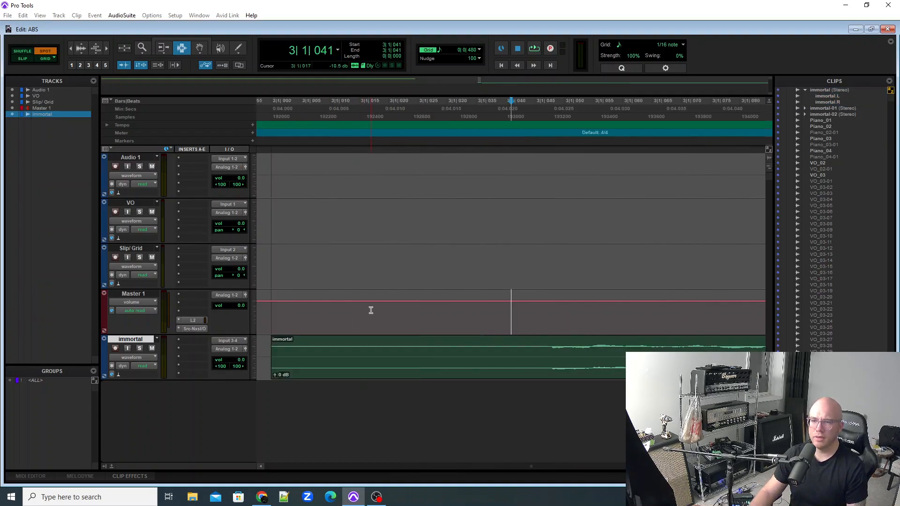
click(273, 346)
key(ctrl+[)
key(ctrl+[)
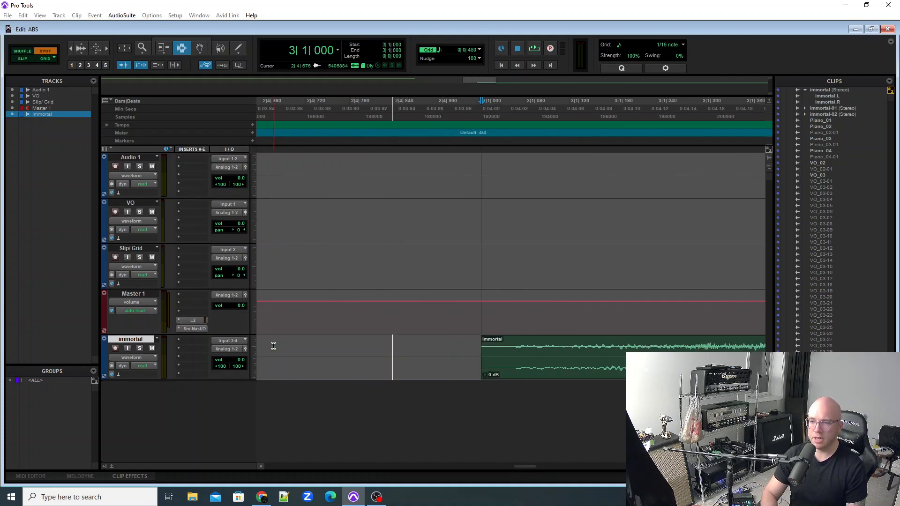
key(ctrl+])
key(ctrl+])
key(ctrl+])
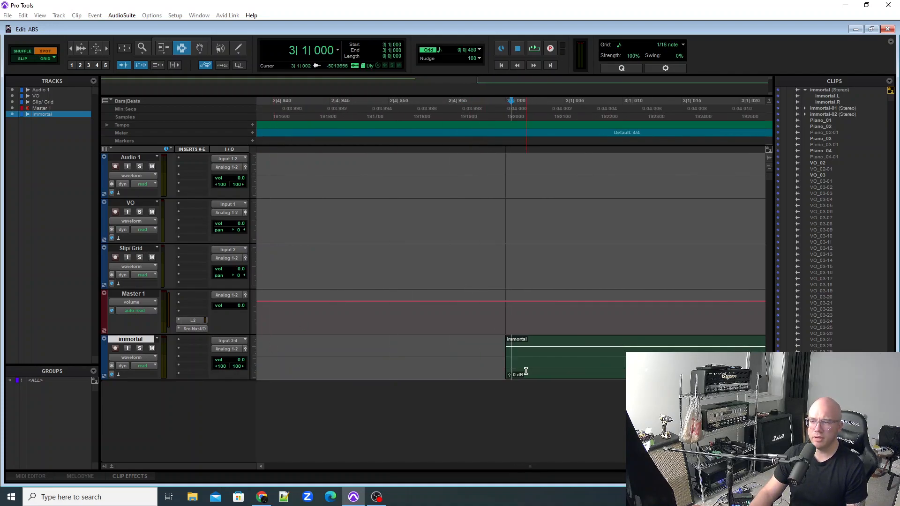
Set the edit cursor just before bar 3 on Audio 1 and review the immortal clip's position relative to the VO clips.
click(495, 158)
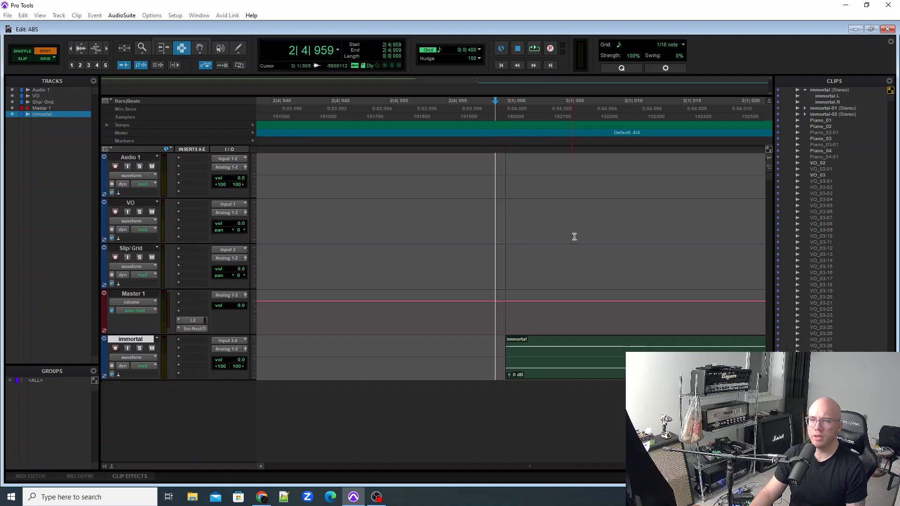
key(ctrl+[)
key(ctrl+[)
key(ctrl+[)
key(ctrl+[)
key(ctrl+[)
key(ctrl+[)
key(ctrl+[)
key(ctrl+[)
key(ctrl+[)
key(ctrl+[)
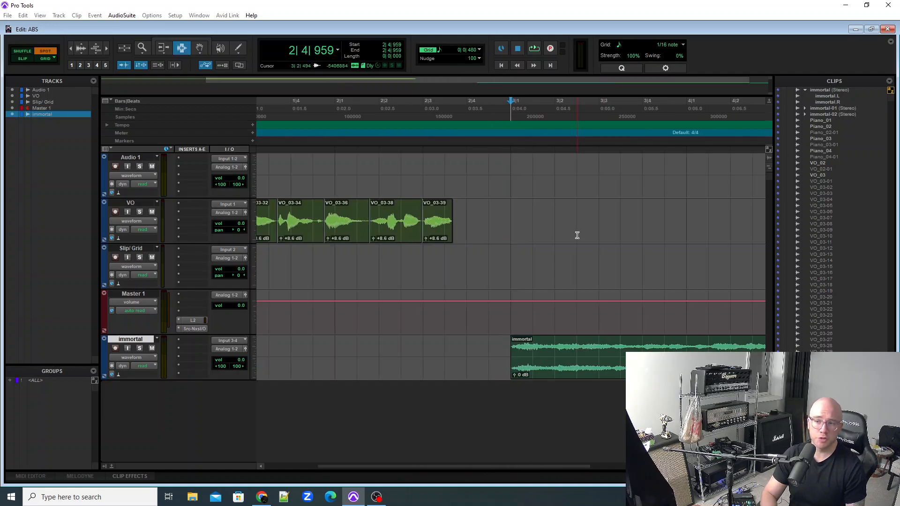
key(ctrl+])
key(ctrl+])
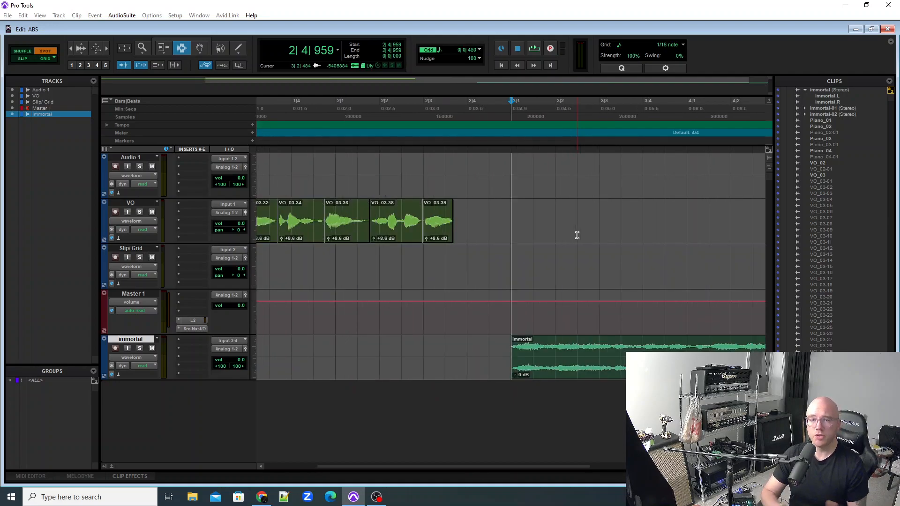